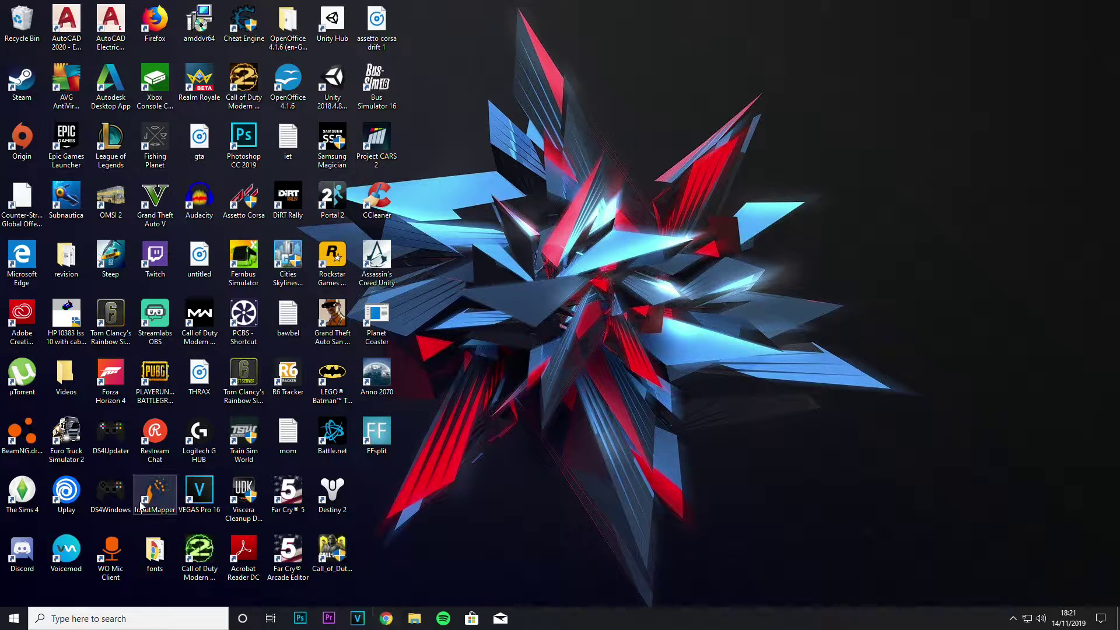
Switch to Chrome and search the web for "logitech g hub"
left_click(382, 616)
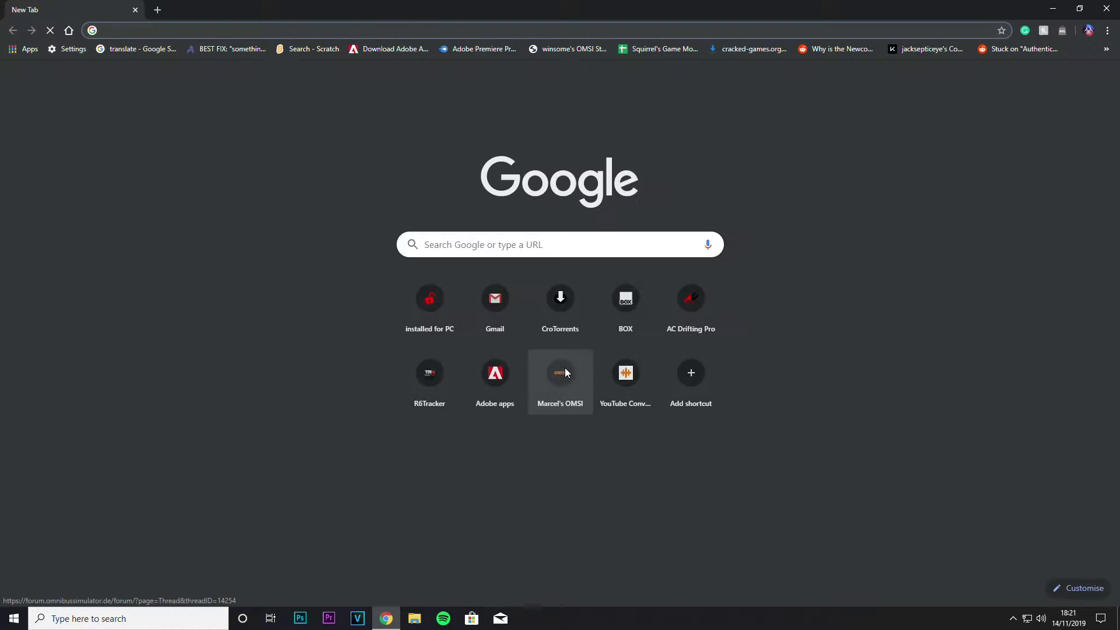
type("lo")
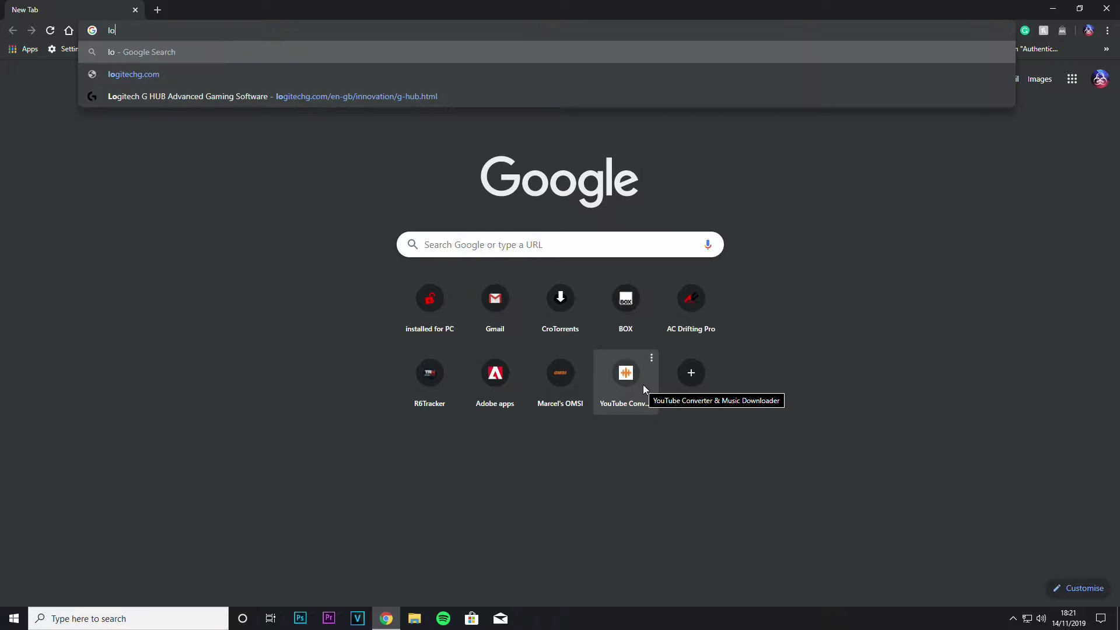
type("gite")
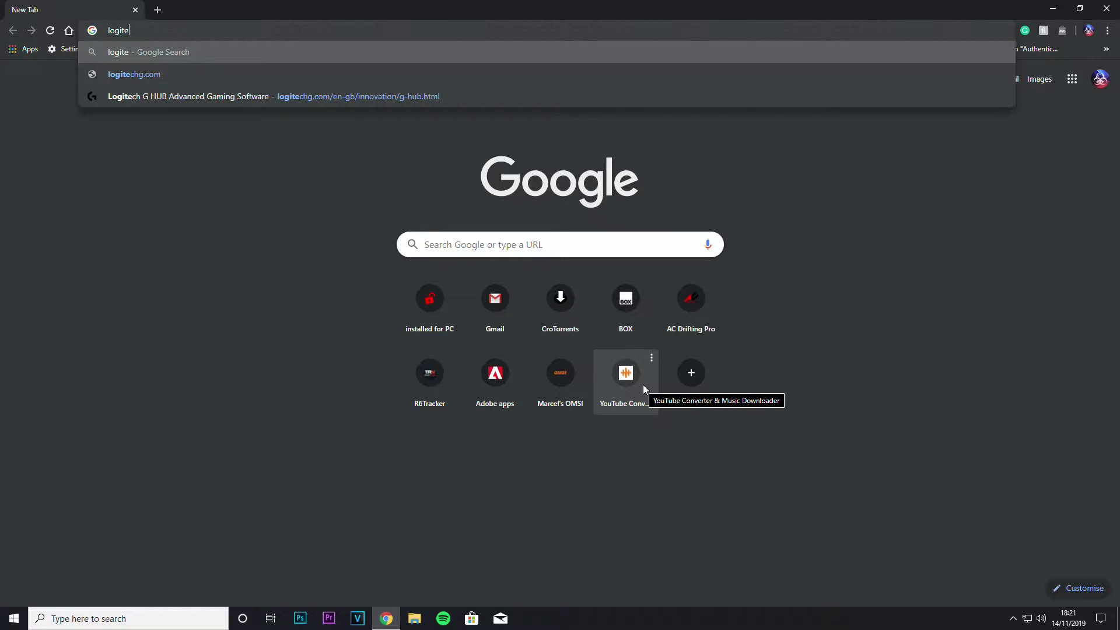
type("ch")
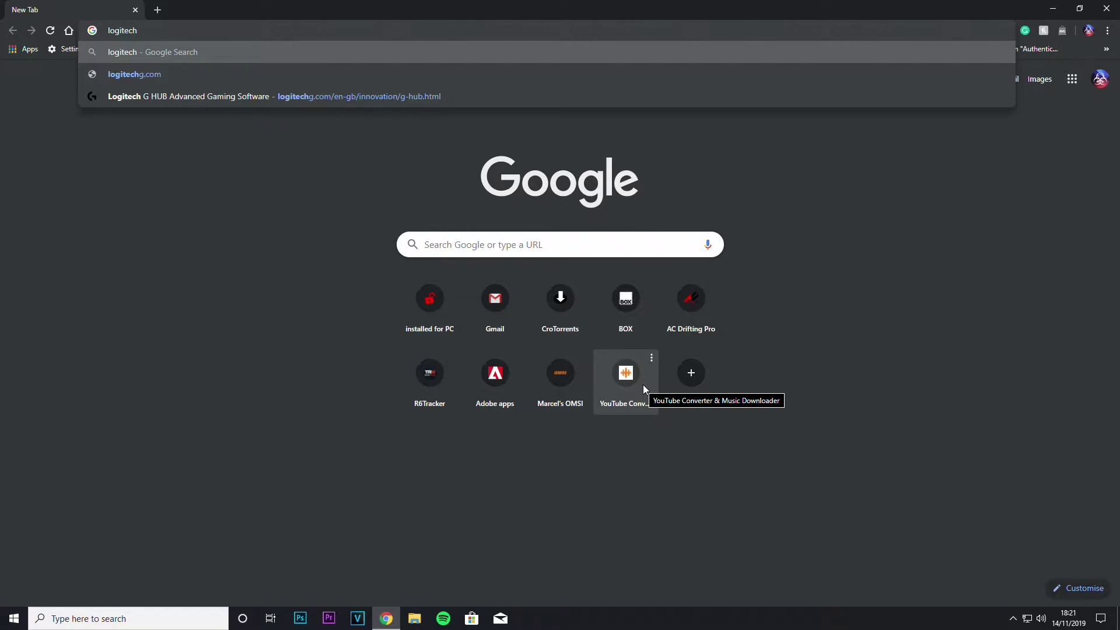
type(" g hub")
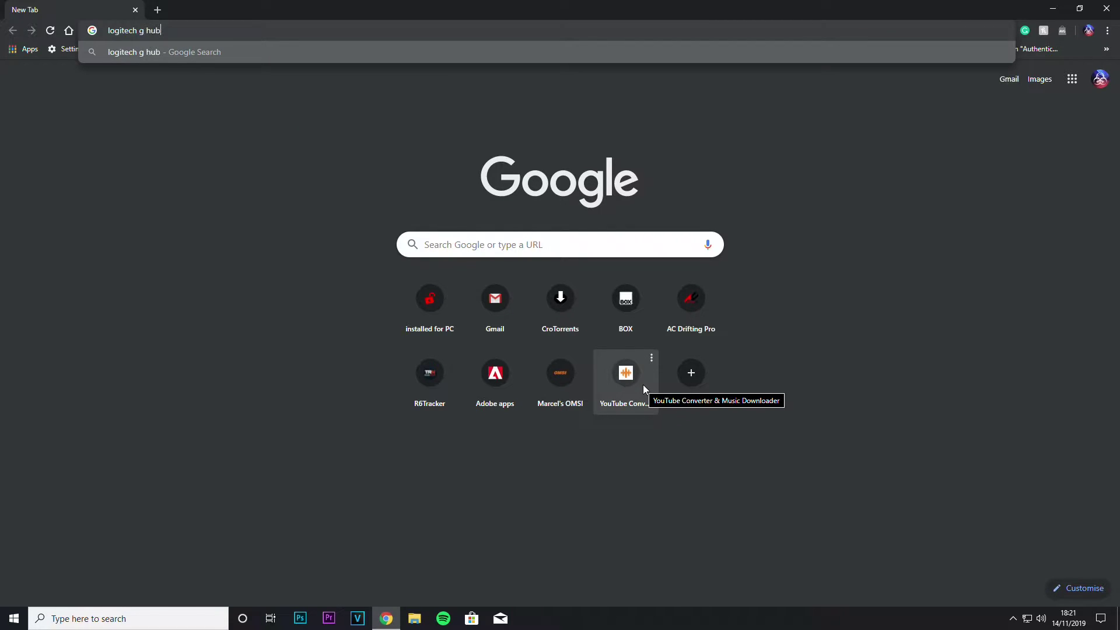
key("Return")
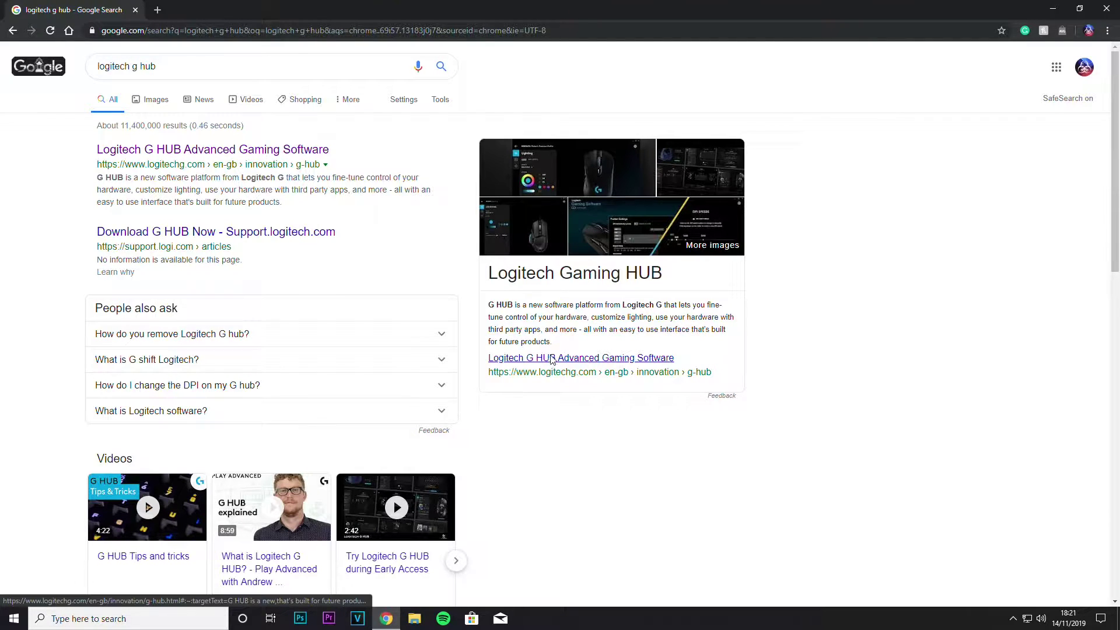
Open the Logitech G HUB Advanced Gaming Software page, accept its cookie notice and look over the download options
left_click(305, 150)
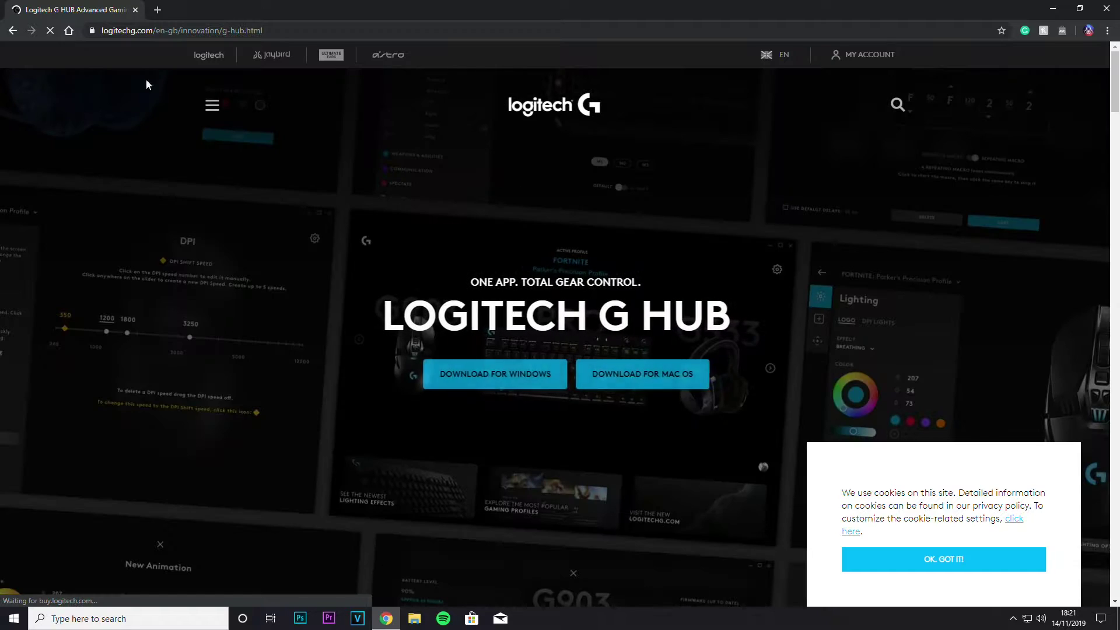
scroll(823, 405, "down", 3)
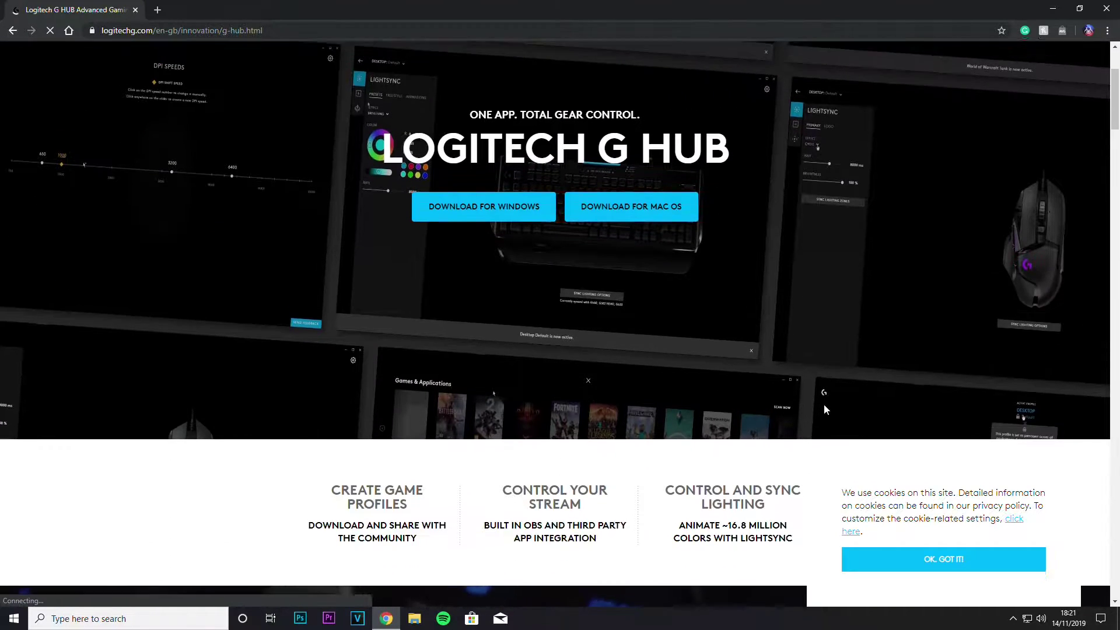
scroll(824, 409, "up", 3)
left_click(949, 559)
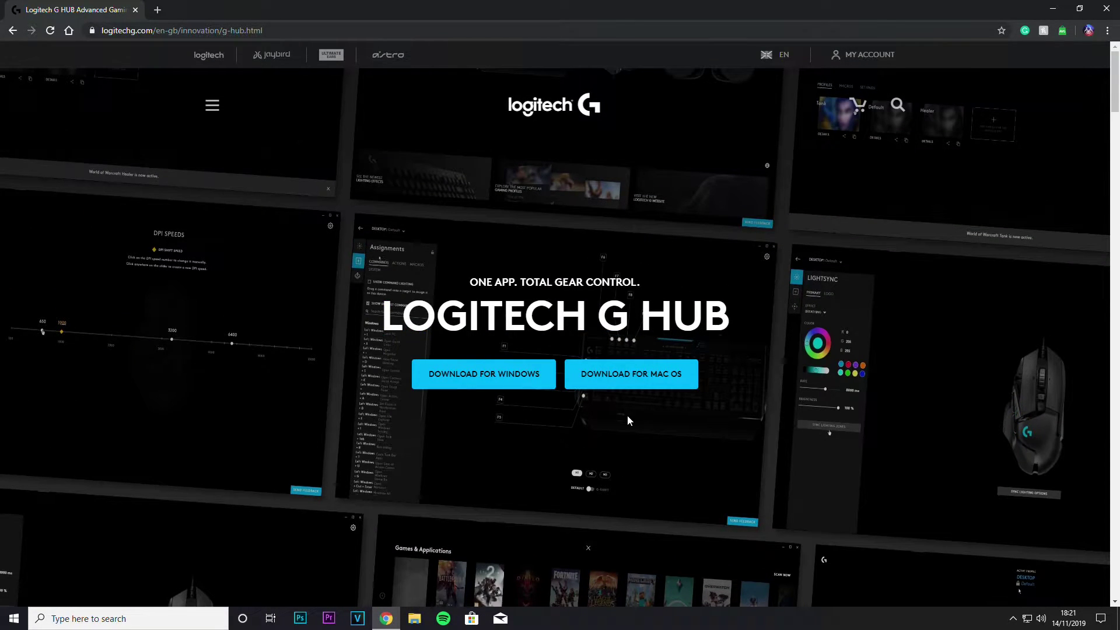
scroll(622, 412, "down", 2)
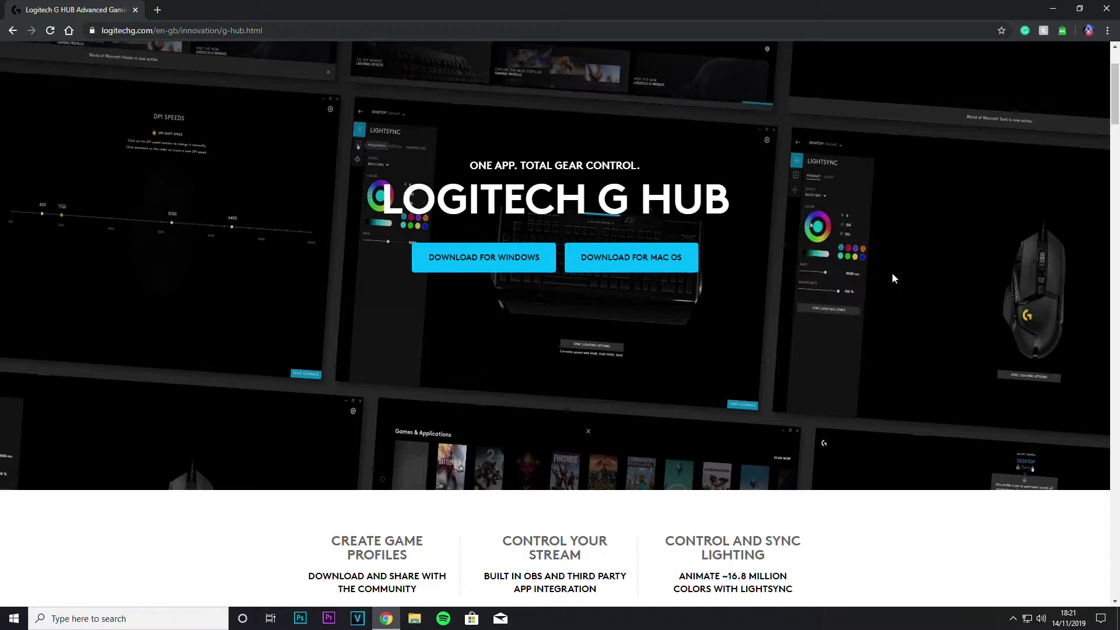
Return to the desktop, launch Logitech G HUB and open the G29 wheel's settings to view its command assignments
key("super+d")
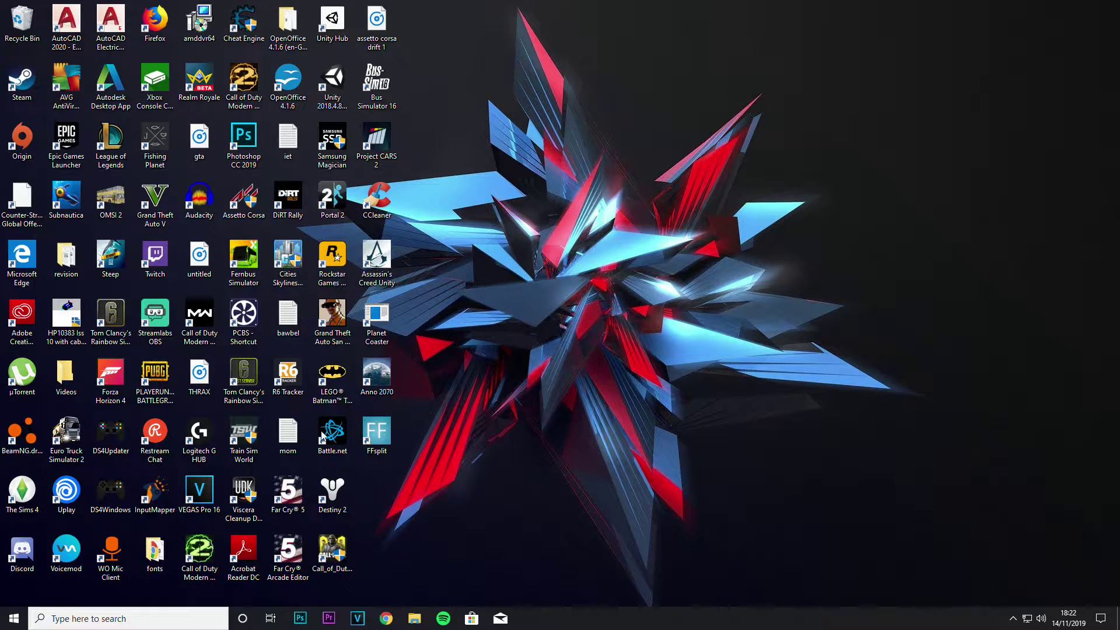
double_click(199, 435)
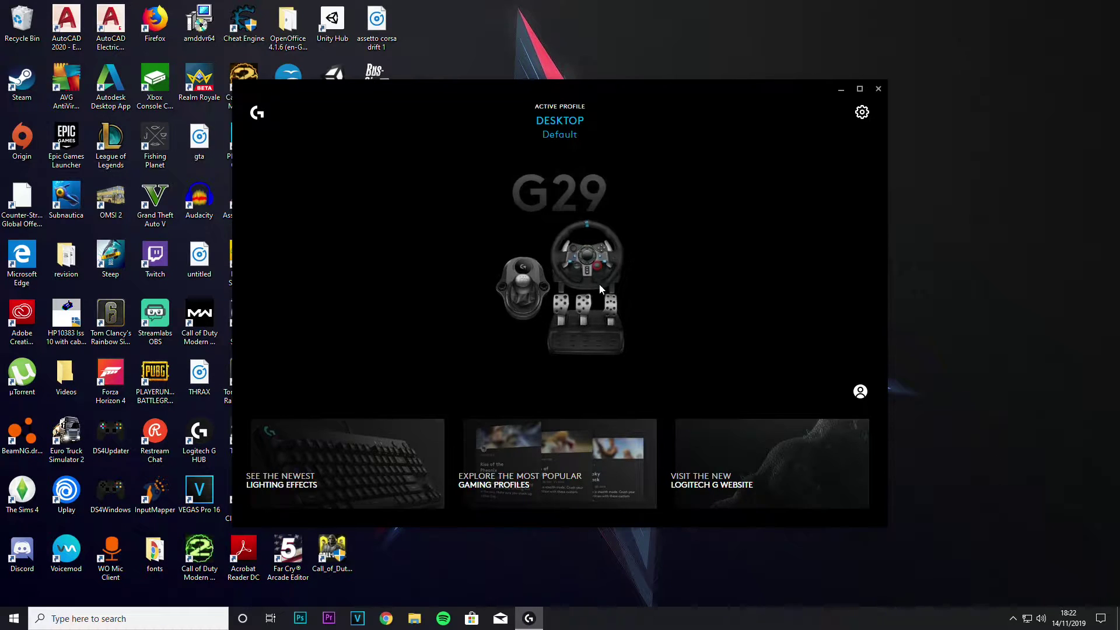
left_click(551, 265)
scroll(318, 296, "down", 3)
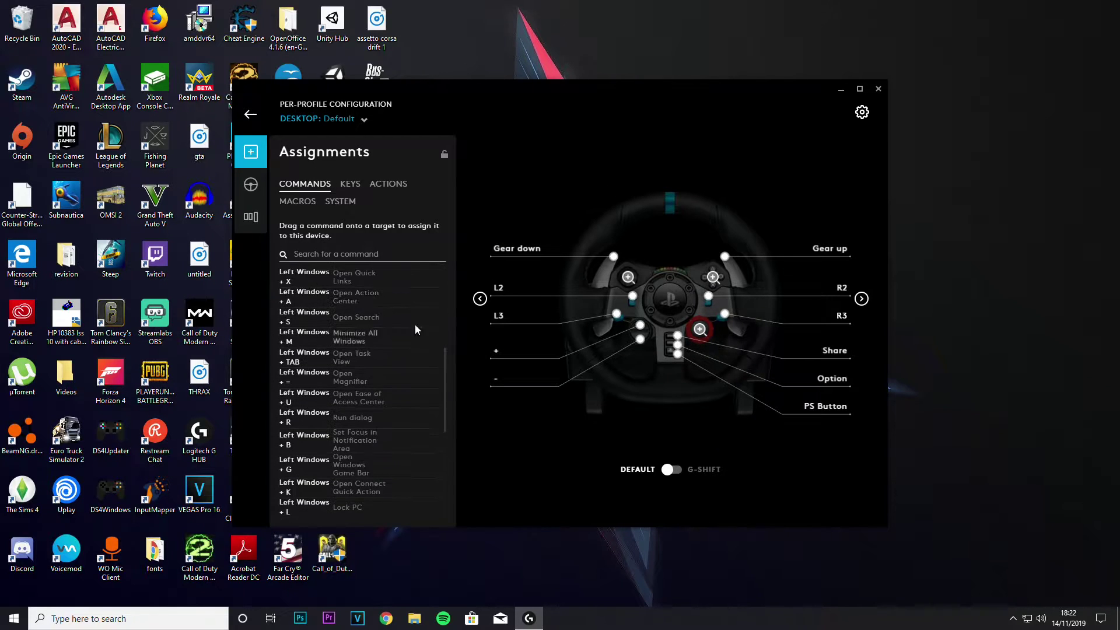
Look through the list of game profiles available for the wheel's per-profile configuration, leaving it without choosing another
left_click(363, 120)
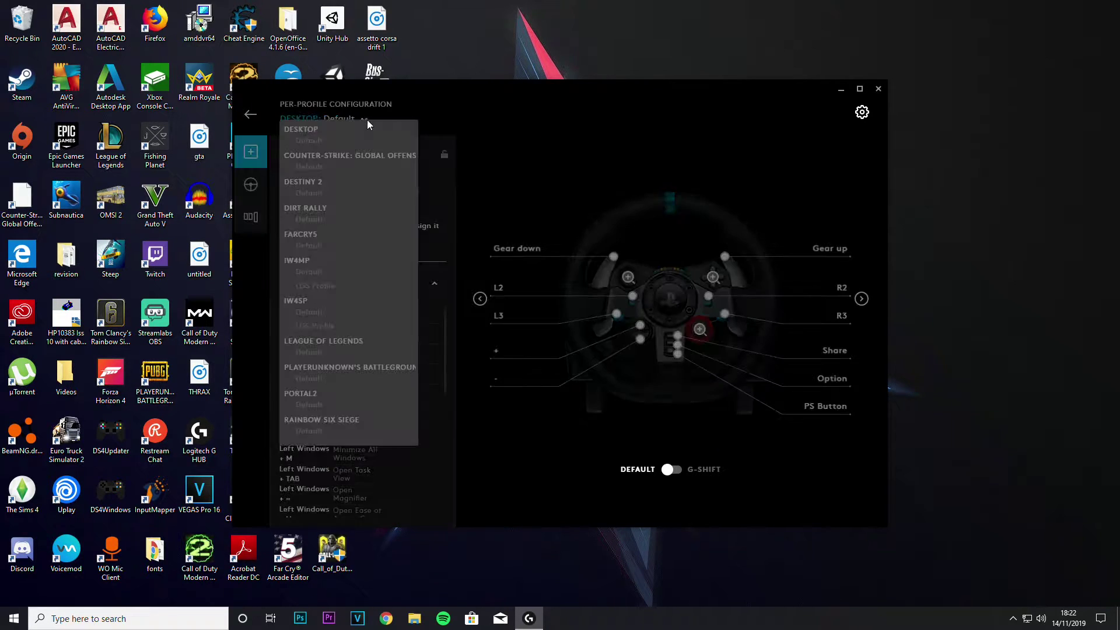
left_click(545, 123)
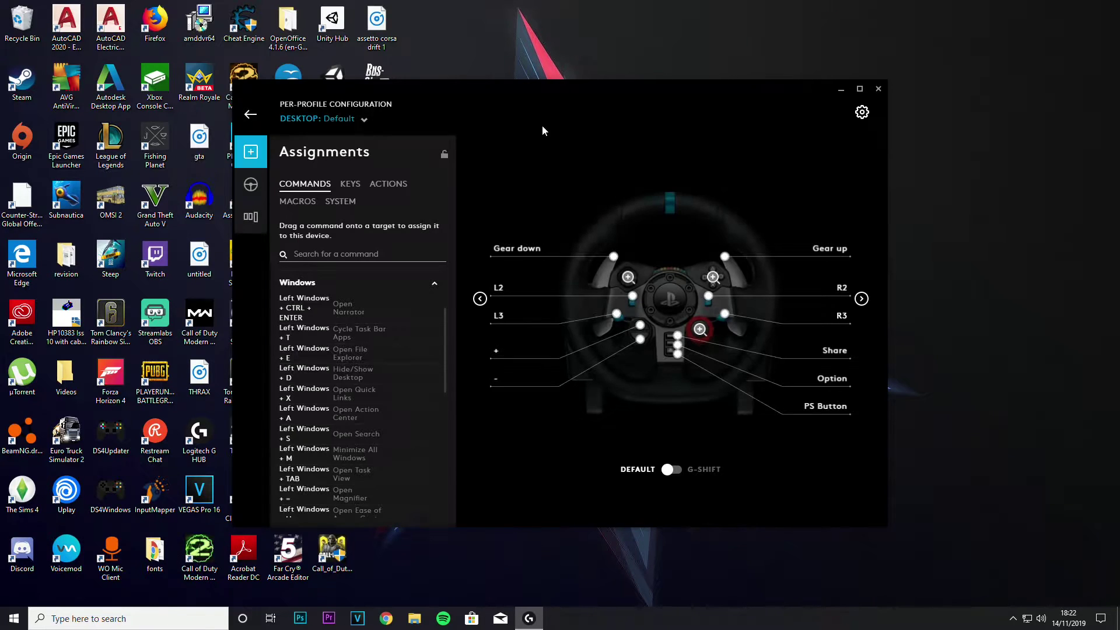
left_click(345, 120)
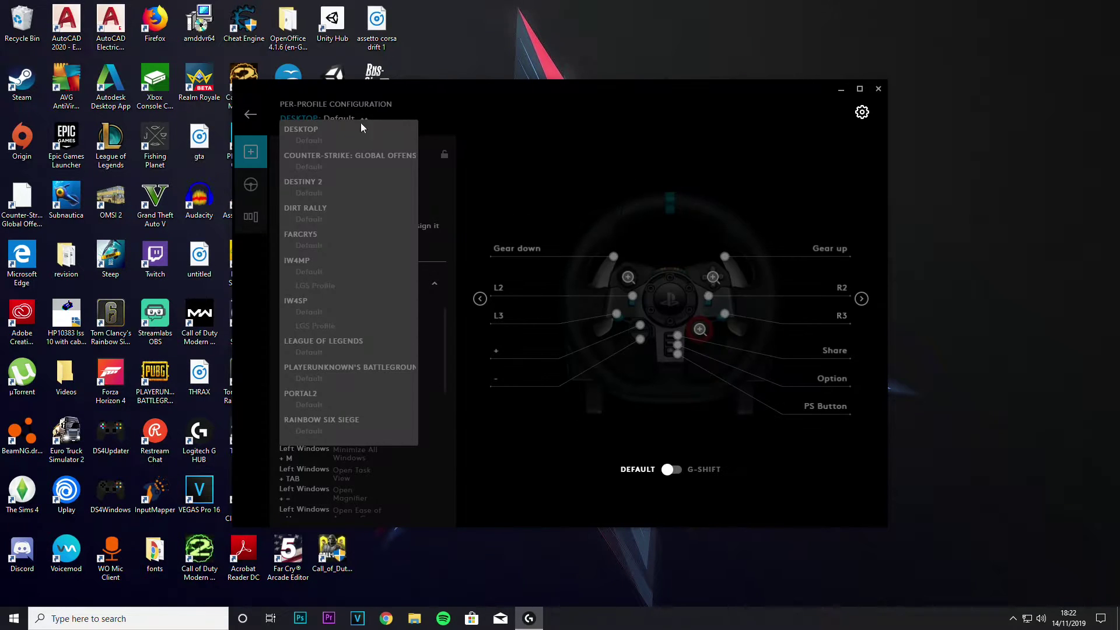
left_click(532, 103)
Try lower operating ranges in the steering wheel settings, return the range to its 900 maximum and nudge the sensitivity
left_click(251, 185)
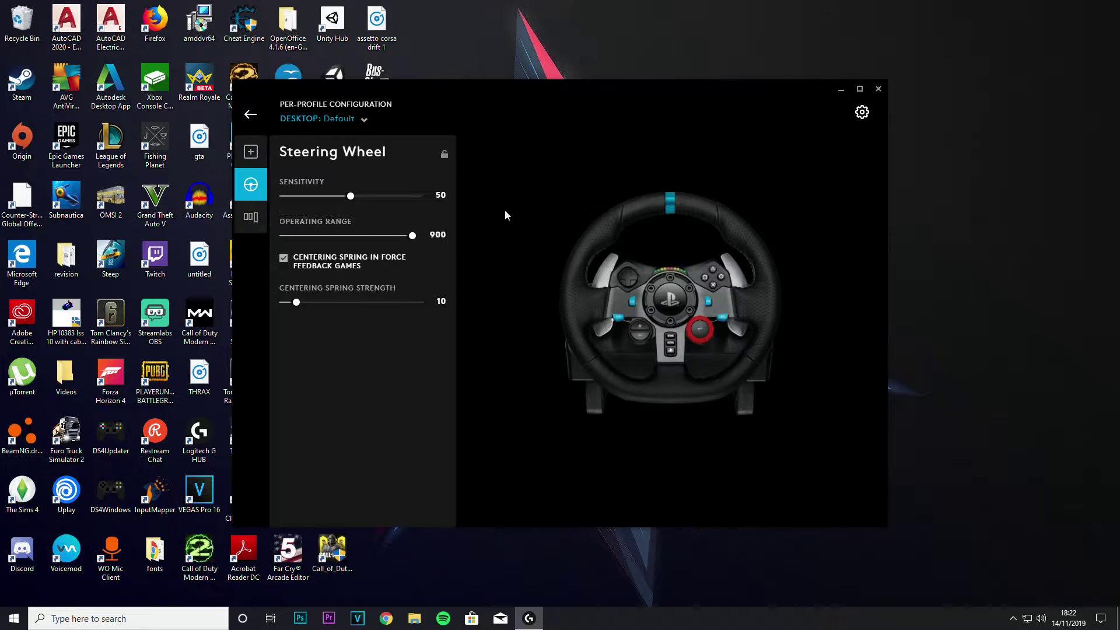
left_click_drag(413, 244, 354, 244)
left_click_drag(357, 236, 281, 237)
left_click_drag(284, 236, 517, 246)
mouse_move(358, 198)
left_mouse_down()
mouse_move(495, 218)
mouse_move(352, 200)
left_mouse_up()
Review the pedal sensitivity settings and the wheel's button assignments, and close G HUB
left_click(251, 217)
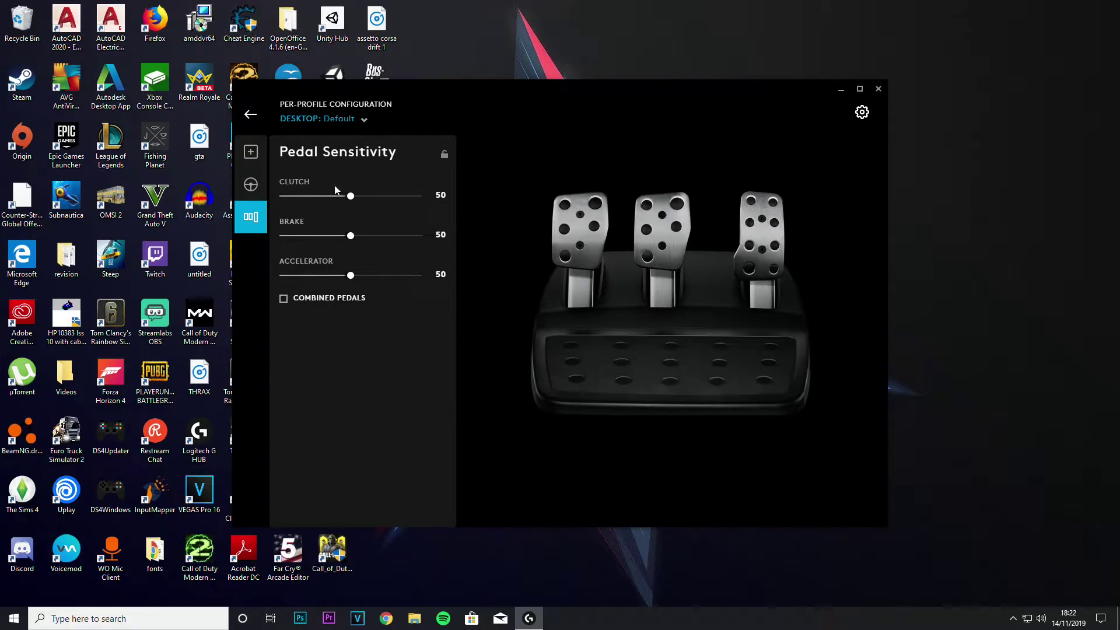
left_click(251, 152)
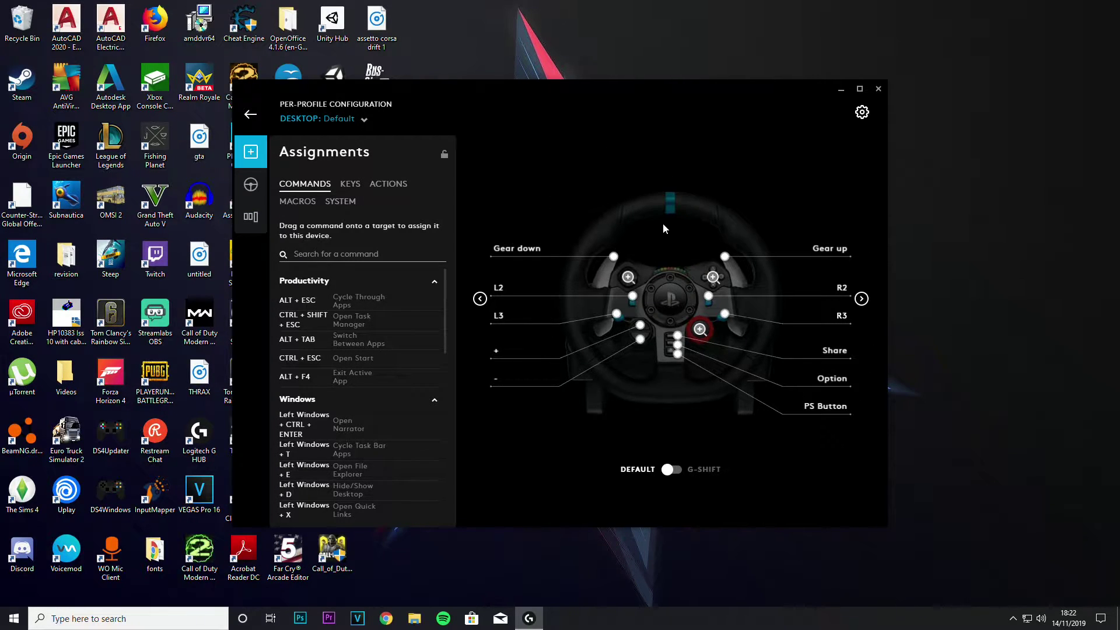
left_click(878, 88)
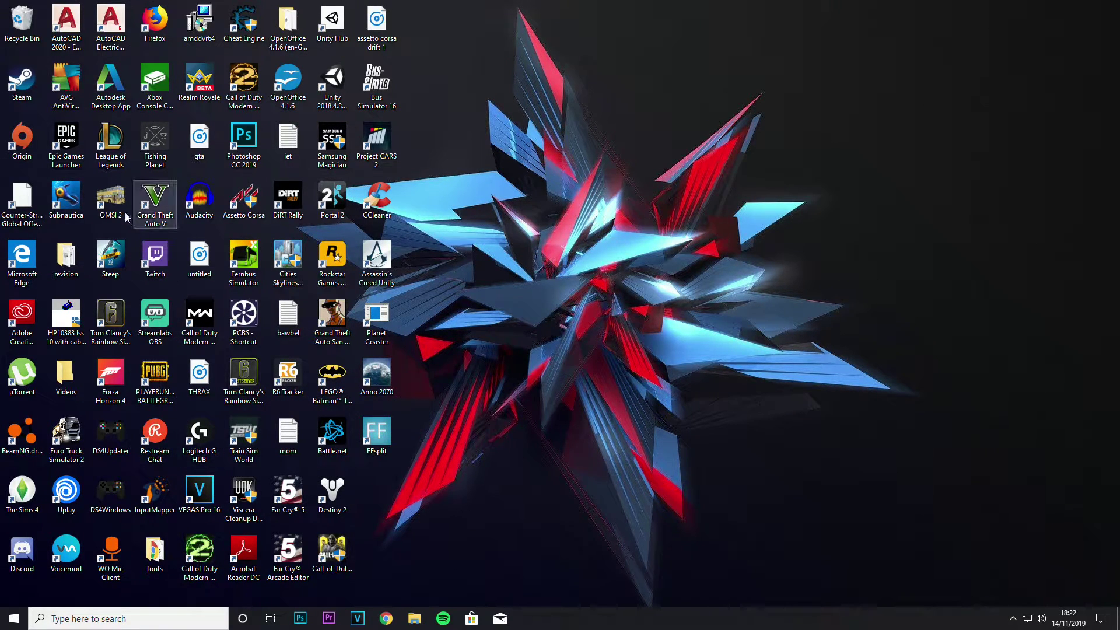
Launch OMSI 2 from the desktop and open the game controller settings in its options
double_click(111, 198)
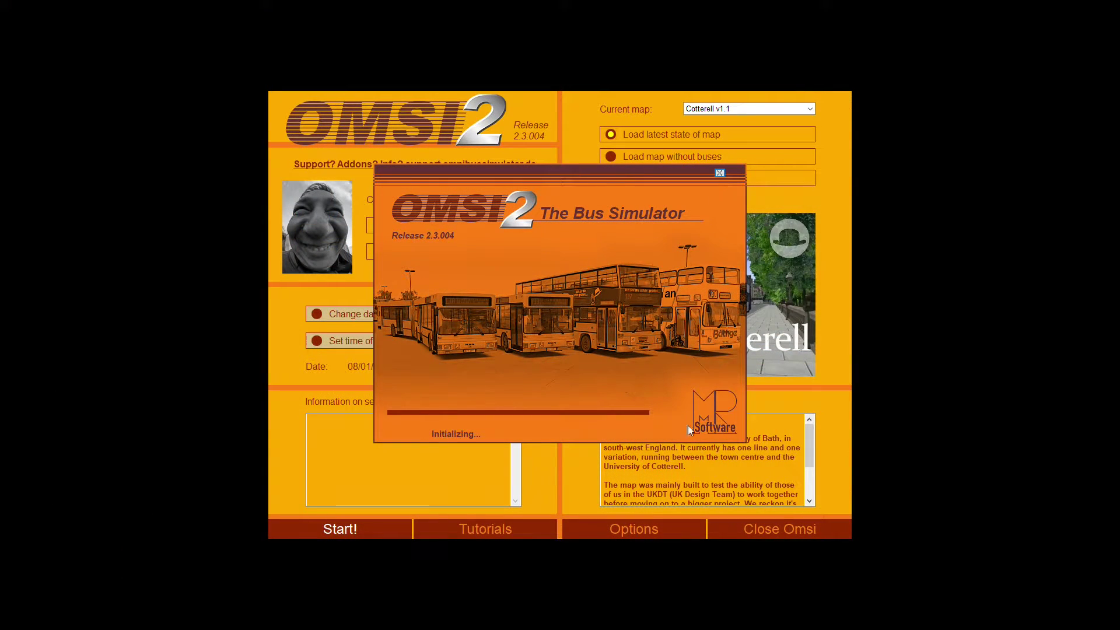
left_click(632, 528)
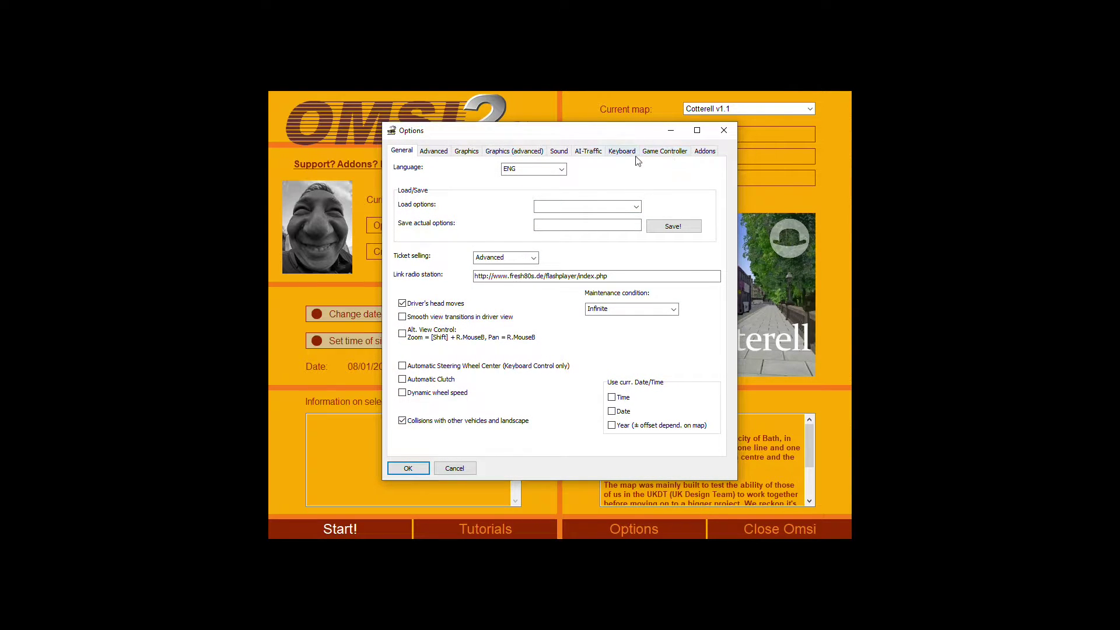
left_click(672, 152)
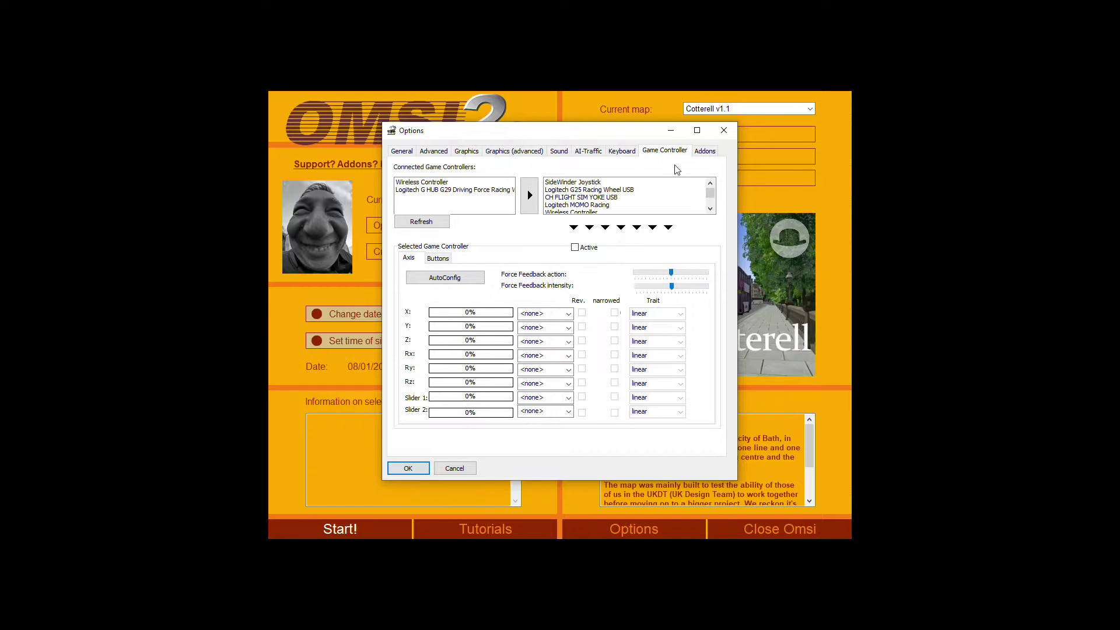
left_click_drag(637, 132, 656, 184)
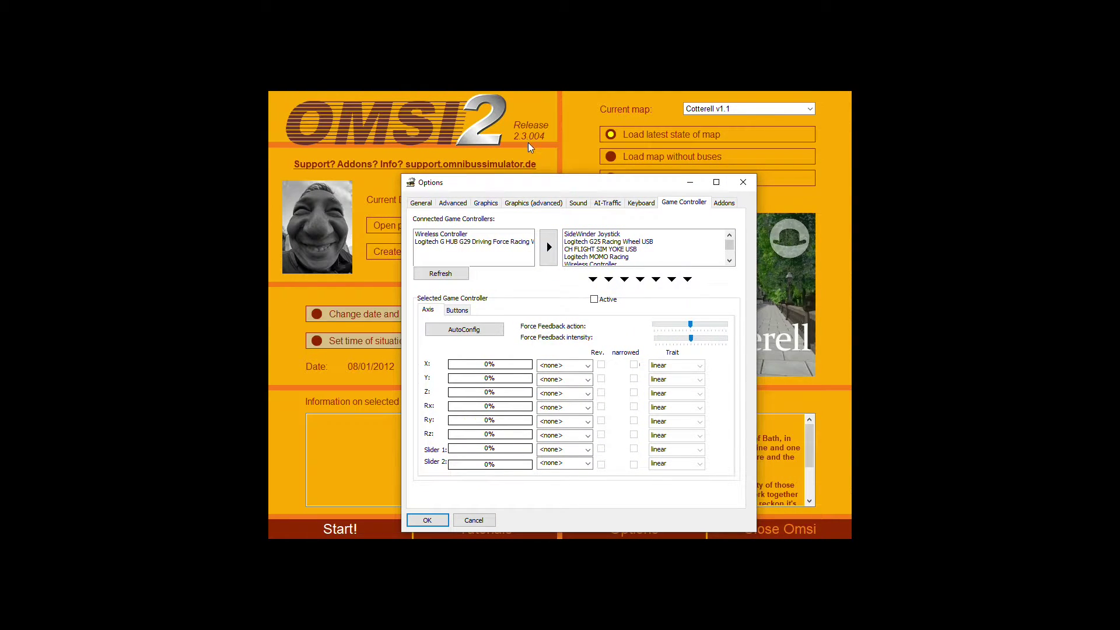
left_click_drag(541, 187, 523, 133)
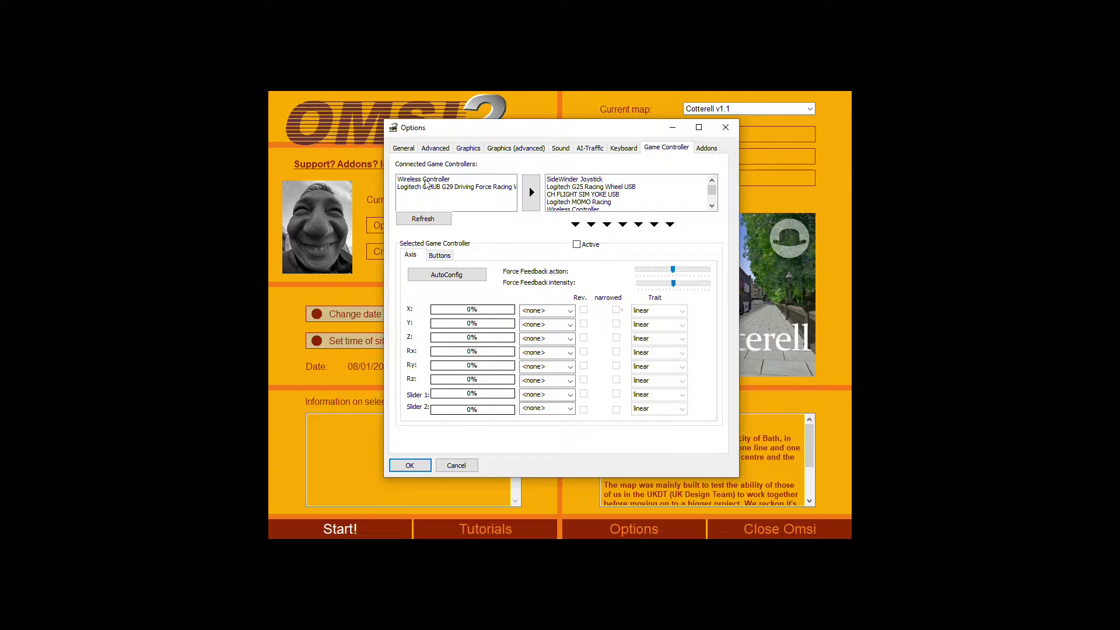
Try to add the connected Logitech G HUB G29 Driving Force Racing Wheel to the configured game controllers
left_click(426, 179)
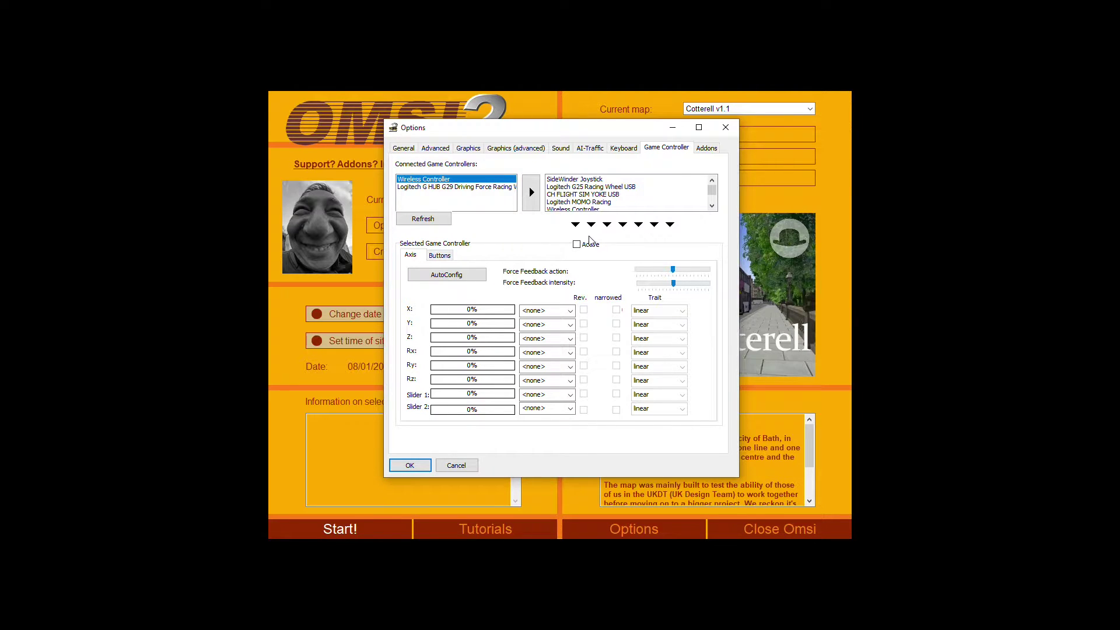
left_click(484, 188)
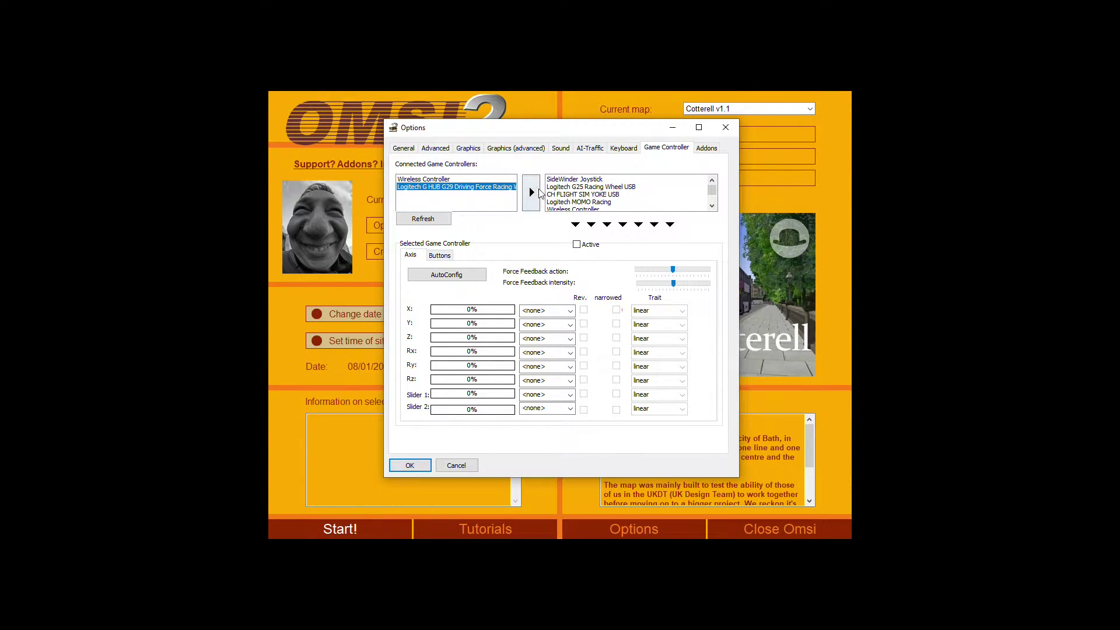
left_click(532, 194)
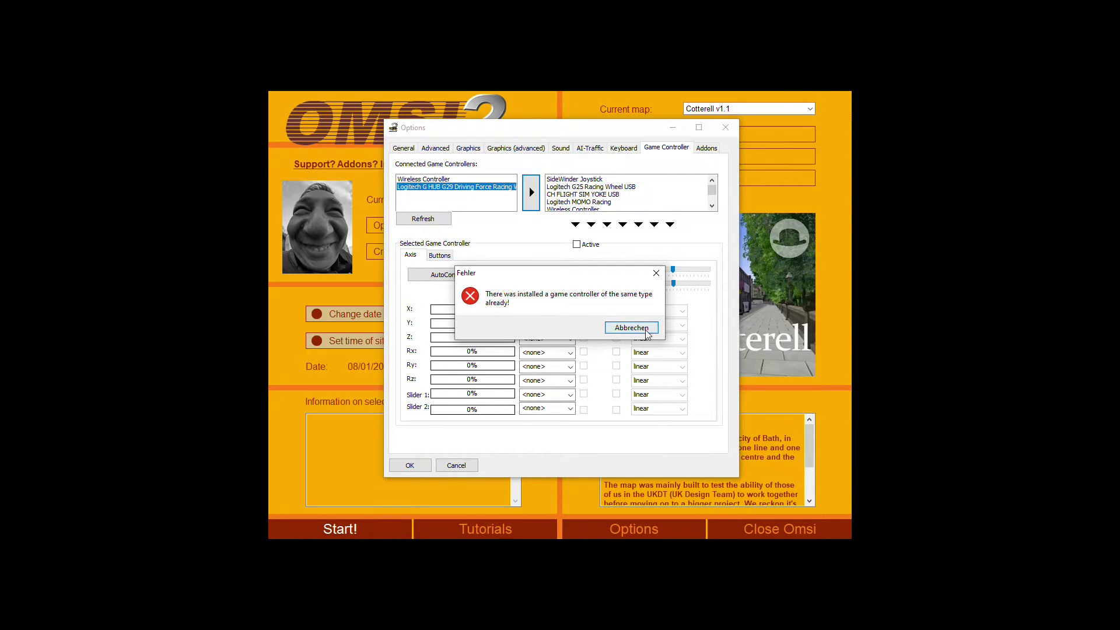
left_click(630, 328)
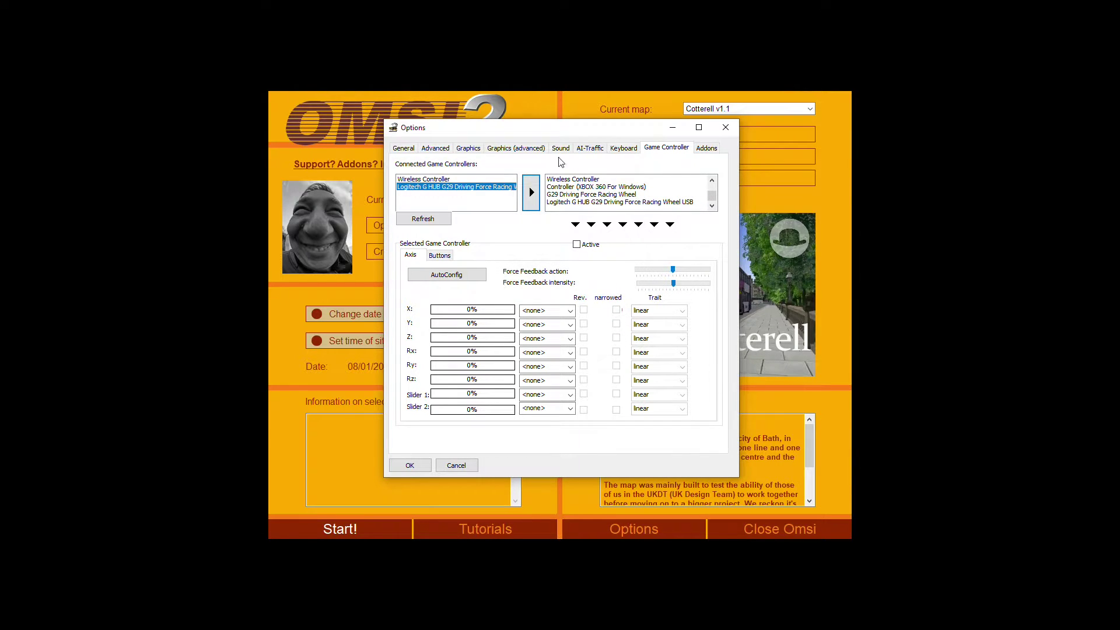
Select the configured Logitech G HUB G29 Driving Force Racing Wheel USB and inspect the functions available for its X axis
left_click(620, 202)
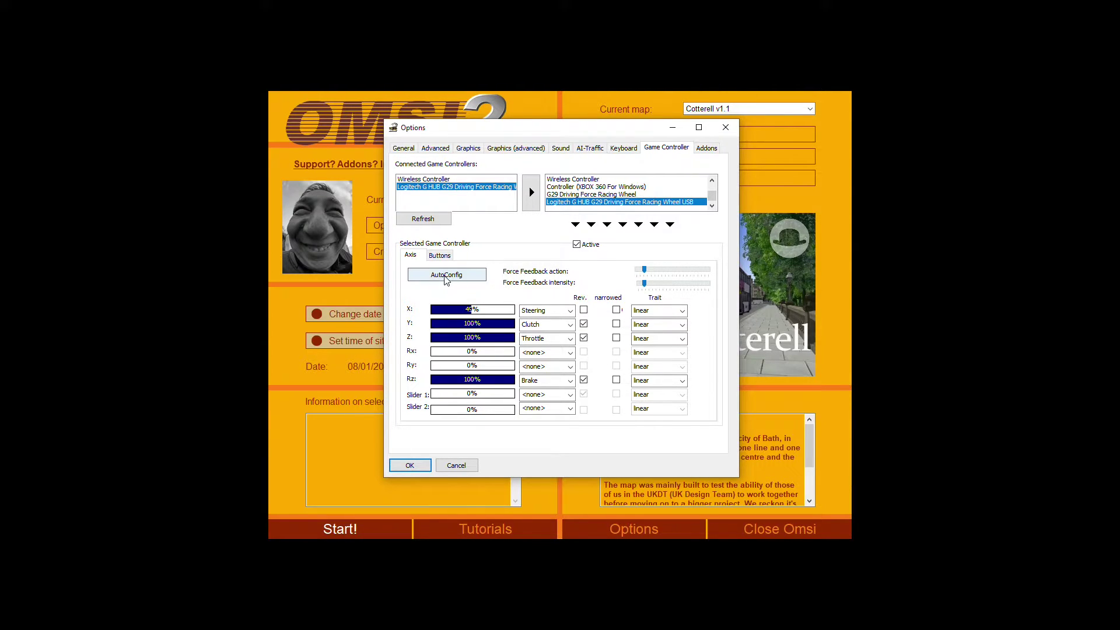
left_click(571, 311)
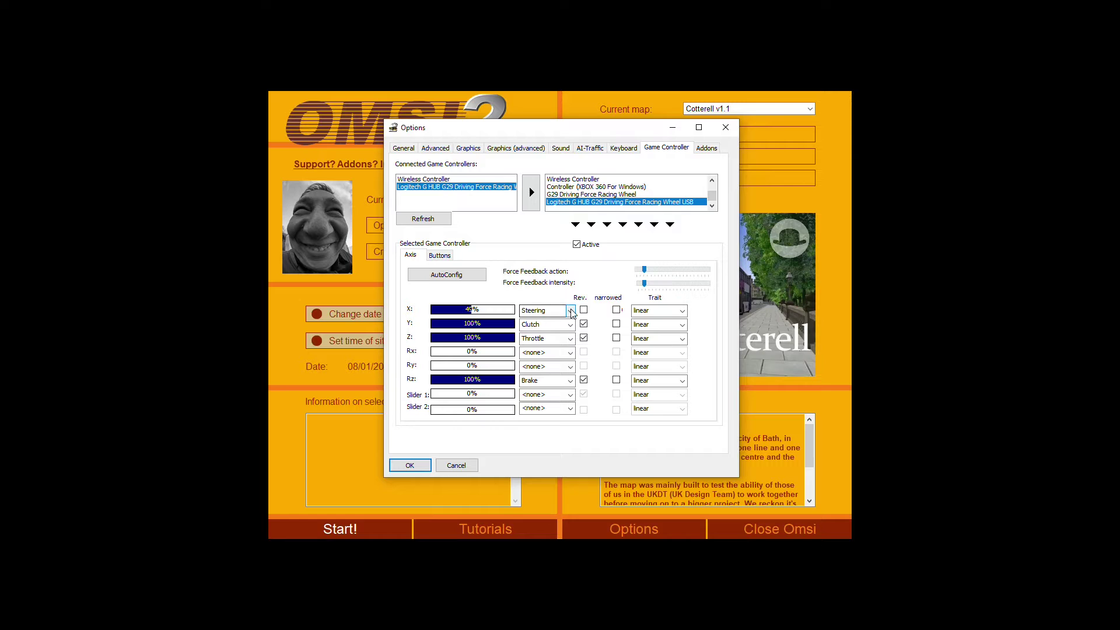
left_click(572, 313)
left_click(570, 311)
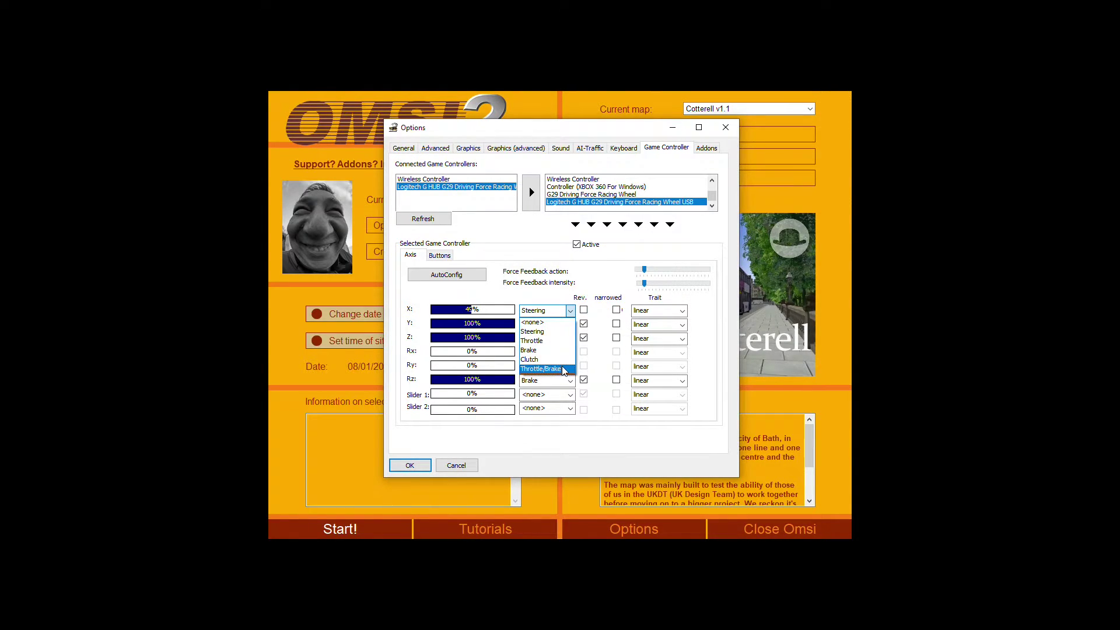
left_click(514, 266)
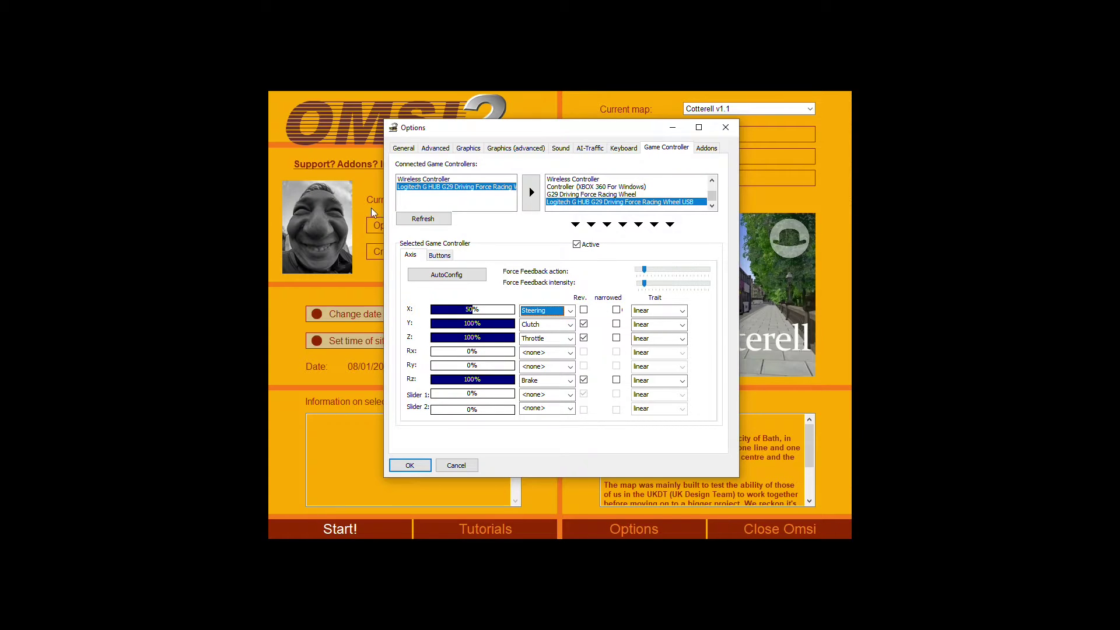
Review the G29 wheel's button assignments and select Button 3 to view its parking brake function
left_click(442, 259)
scroll(463, 316, "down", 3)
scroll(466, 315, "up", 3)
scroll(470, 322, "down", 3)
scroll(471, 325, "up", 3)
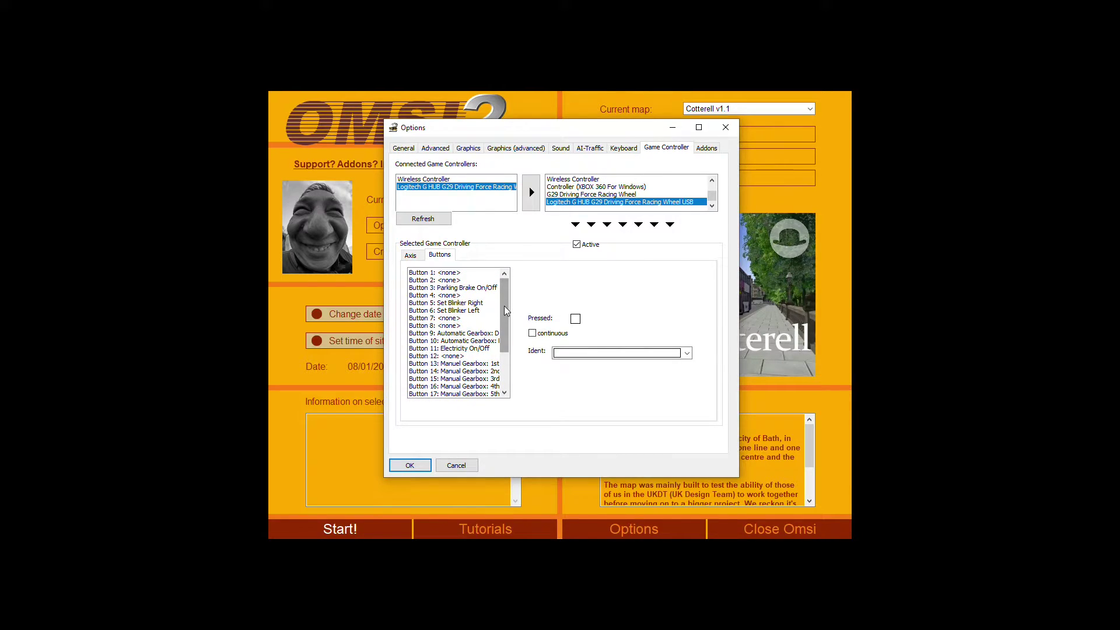
left_click(497, 311)
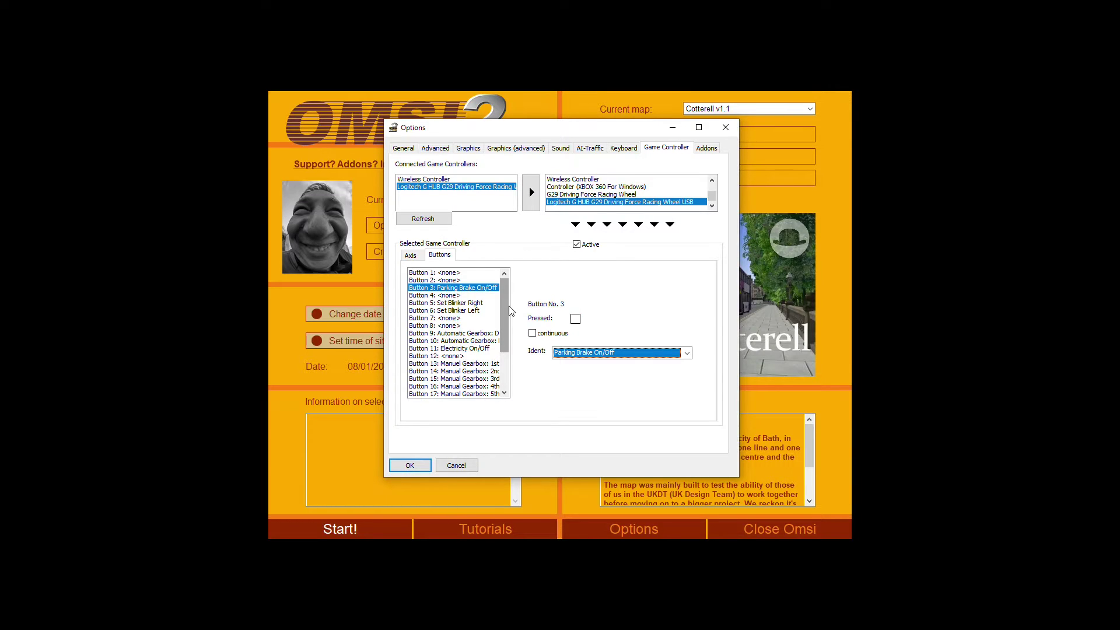
Select Button 4 of the G29 wheel to view its assignment and close the options, keeping the controller settings
key("Down")
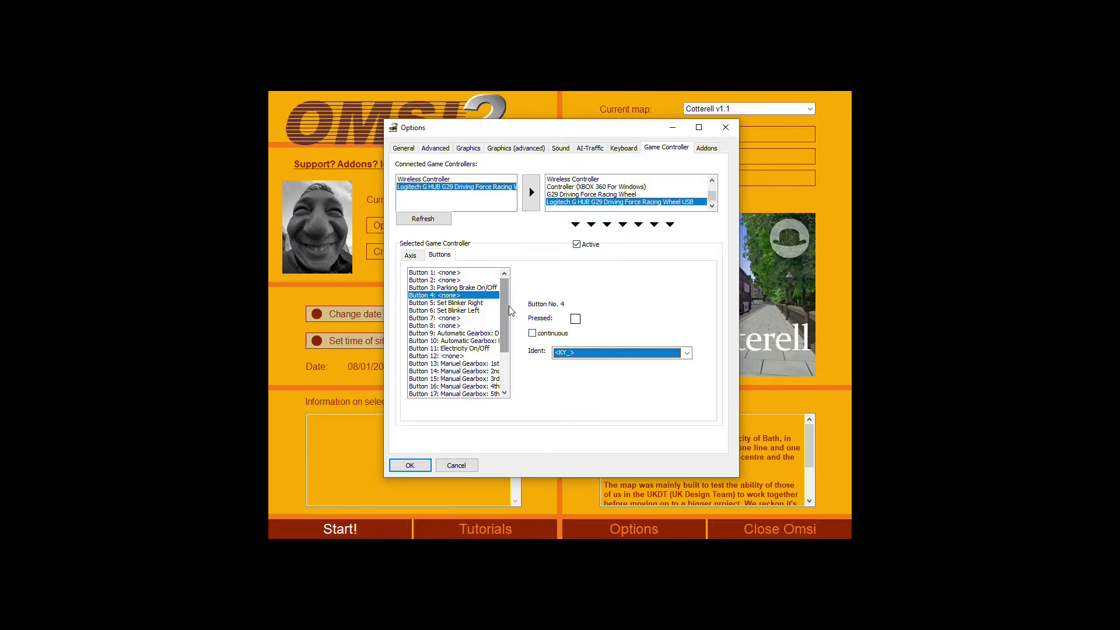
left_click(402, 469)
Choose the Grundorf map, set it to load without buses and start the simulation
left_click(759, 108)
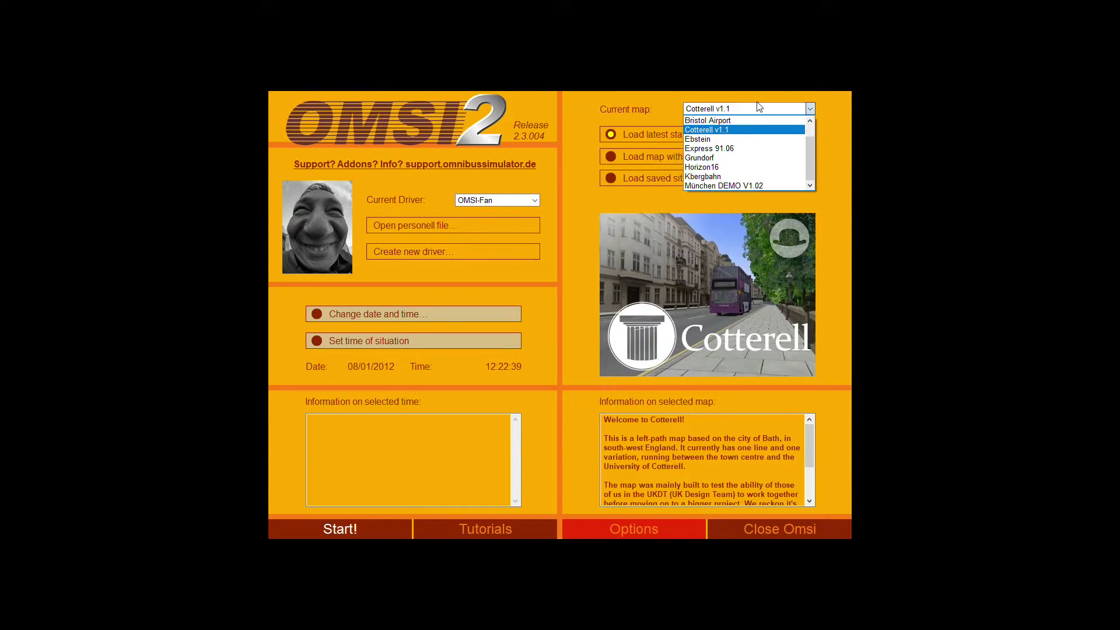
left_click(756, 157)
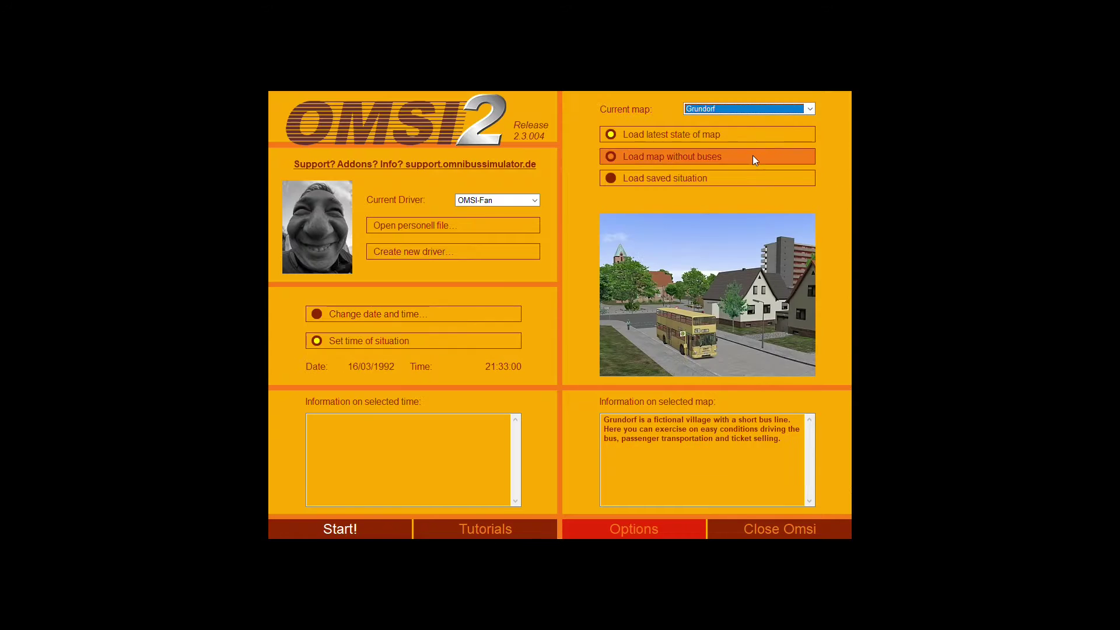
left_click(353, 534)
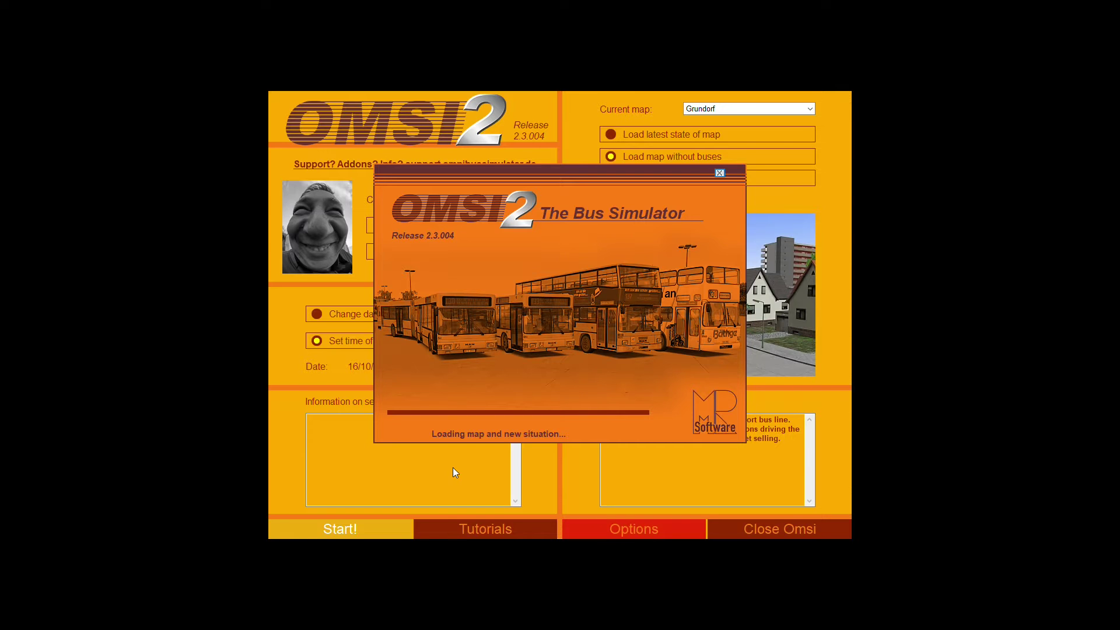
left_click(532, 249)
left_click(505, 388)
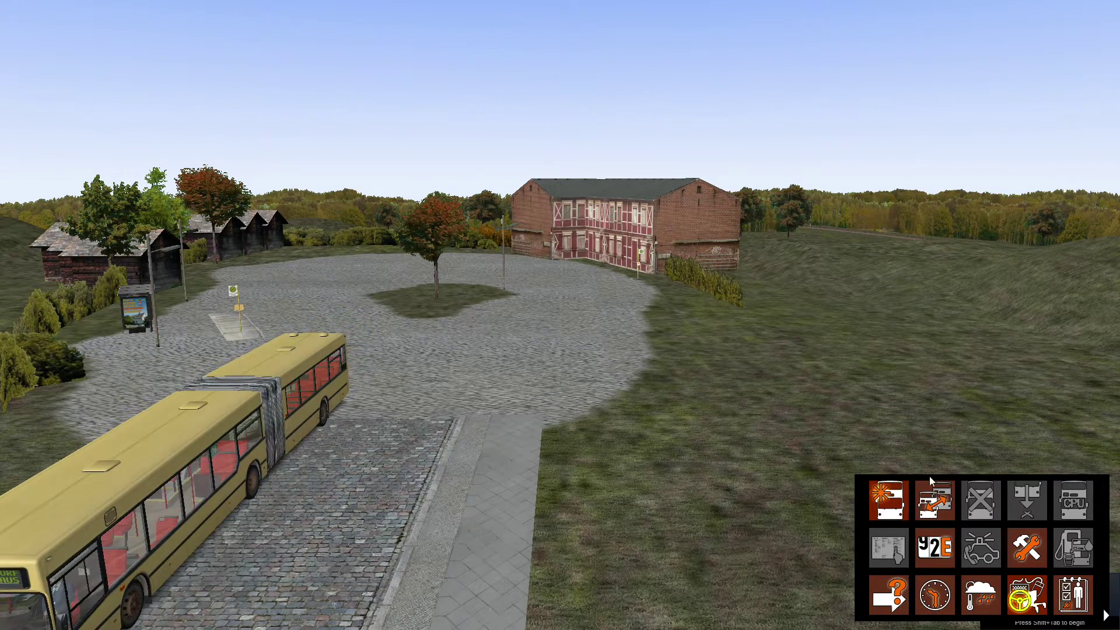
Place a Hamburg citybus of type 40 ft - HHA 2017 at the Nordspitze Bauernhof entry point
key("ctrl+y")
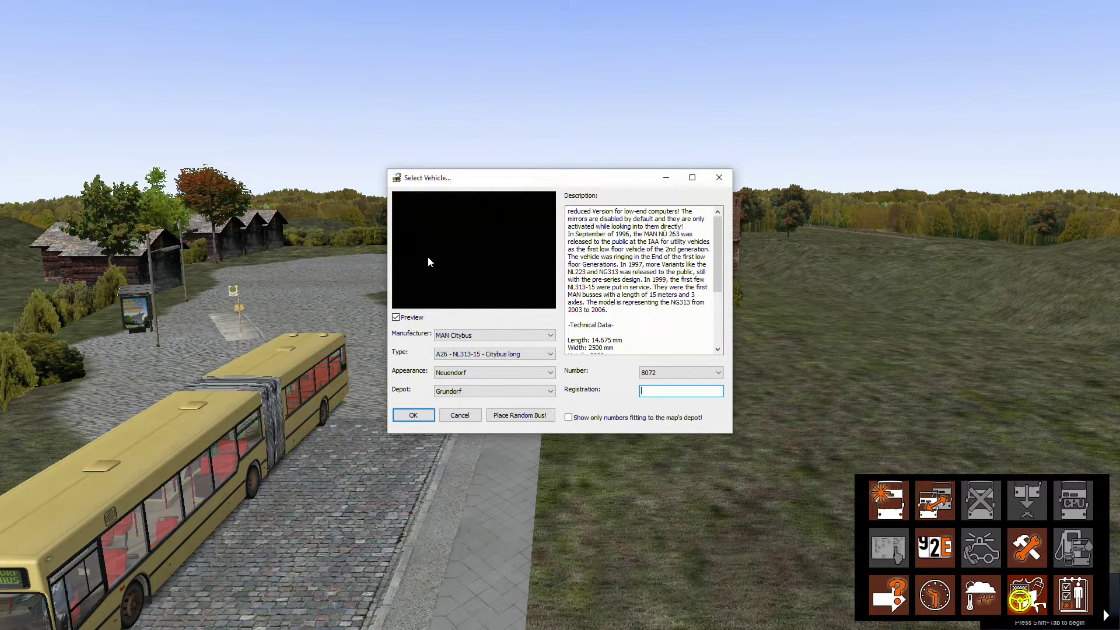
left_click(495, 336)
scroll(489, 371, "up", 5)
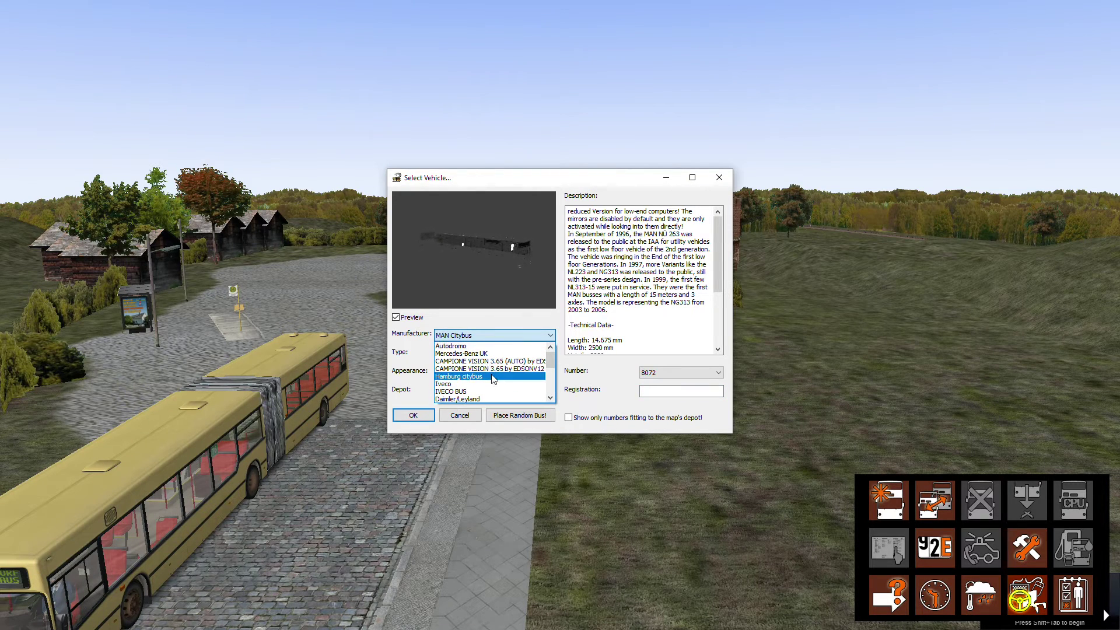
left_click(496, 377)
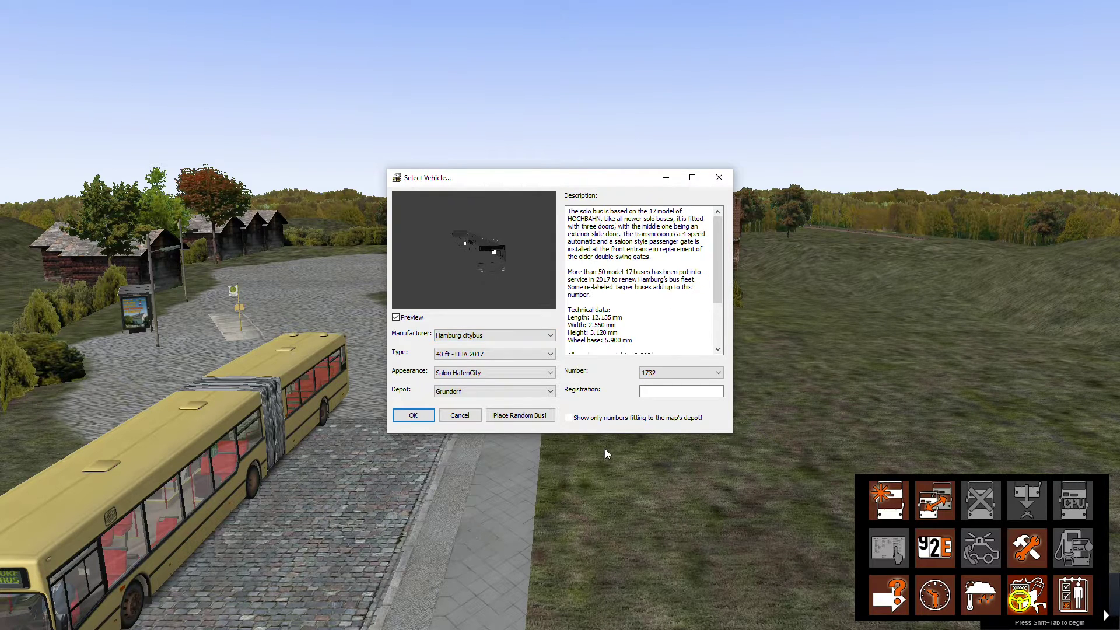
left_click(394, 413)
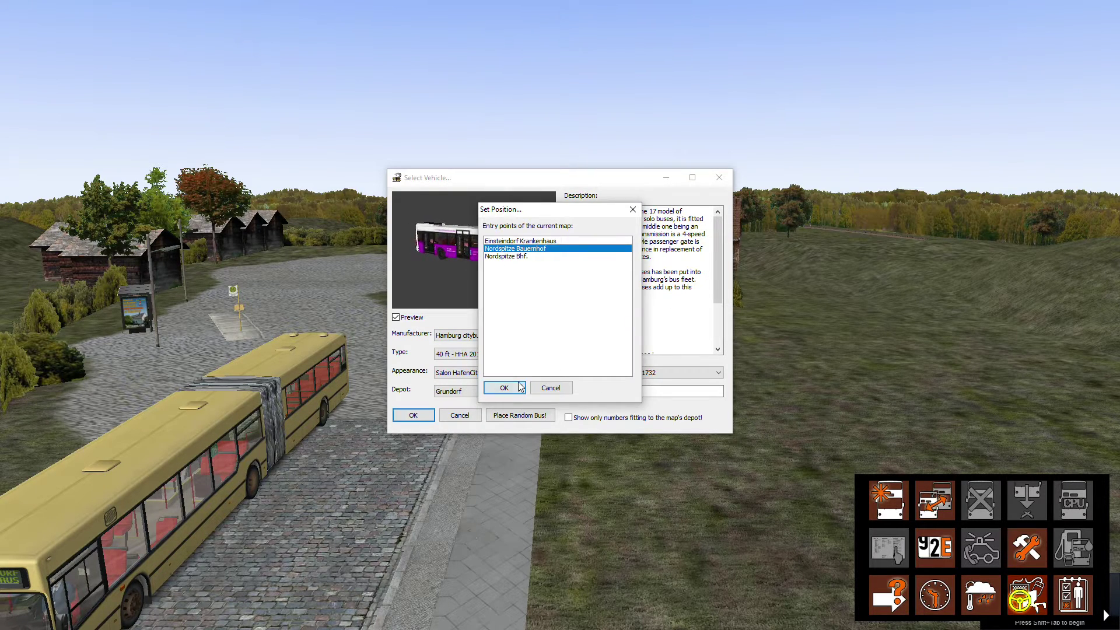
left_click(506, 387)
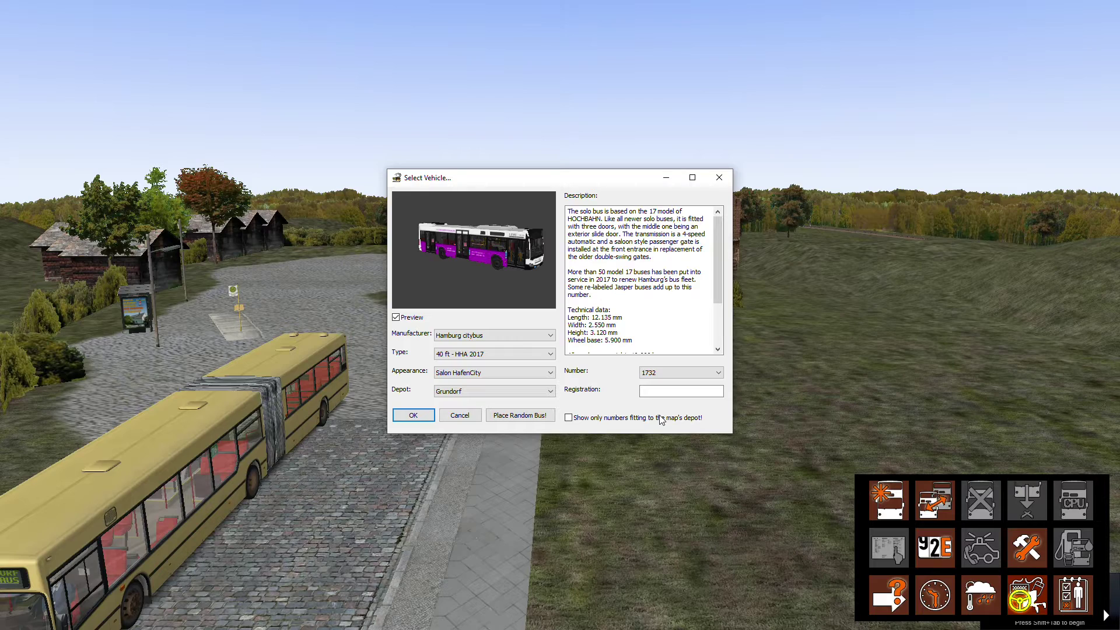
key("Return")
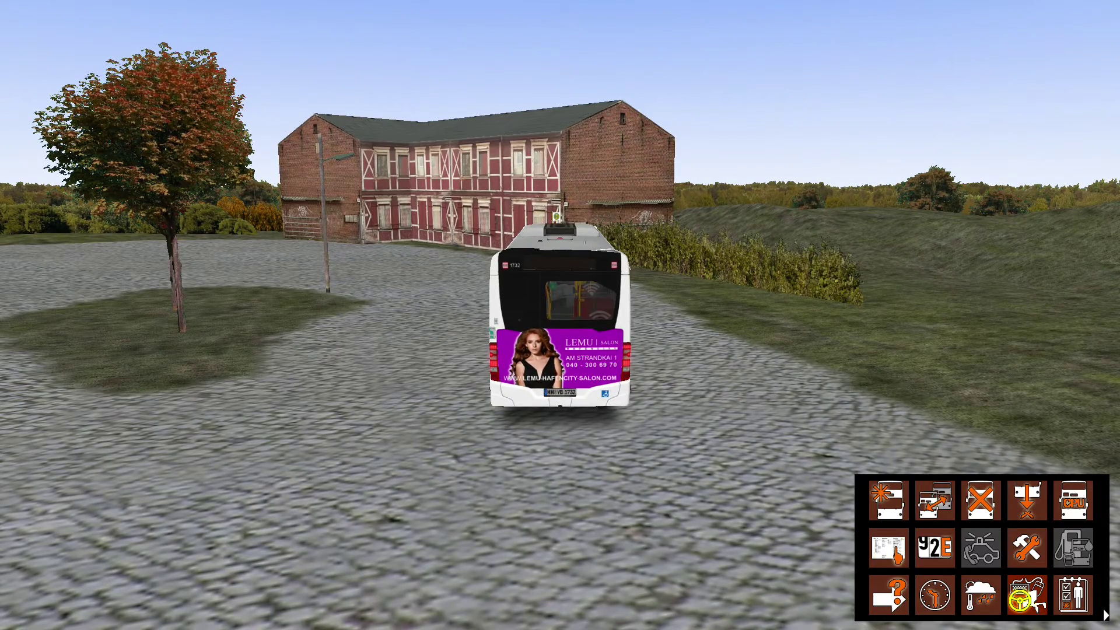
Switch to the driver's view and test the bus's steering by turning the wheel in both directions
key("F1")
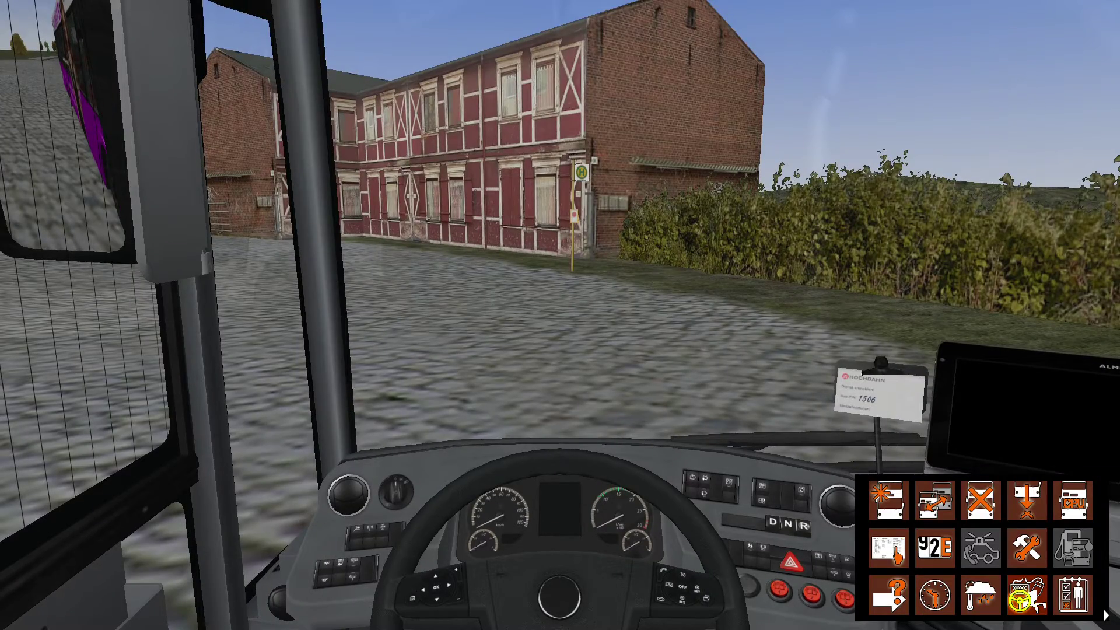
key("KP_4")
key("KP_6")
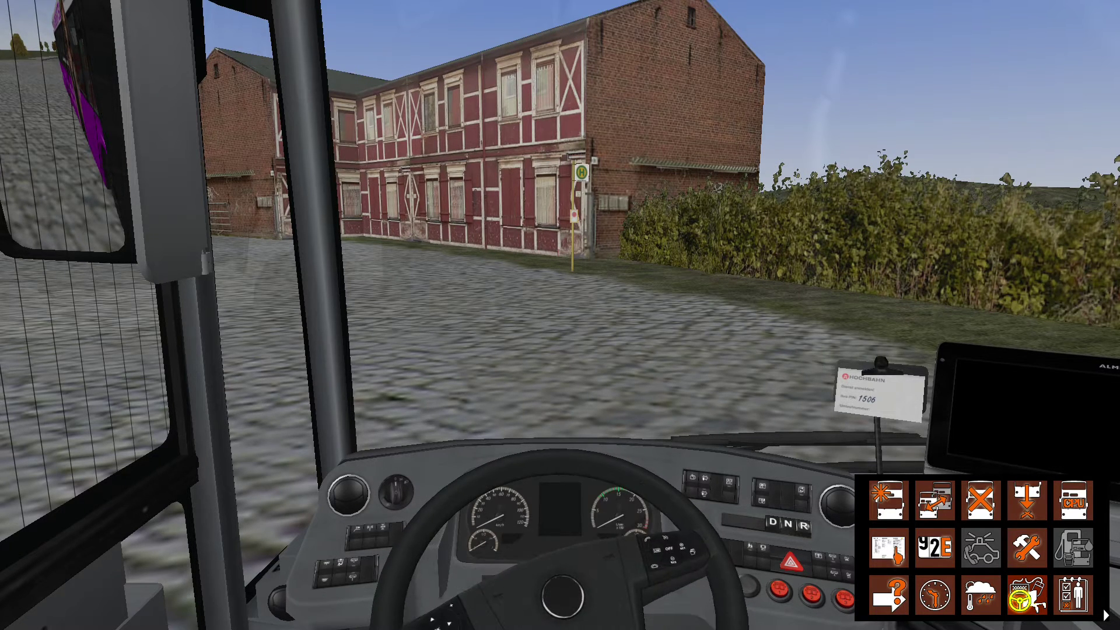
key("KP_6")
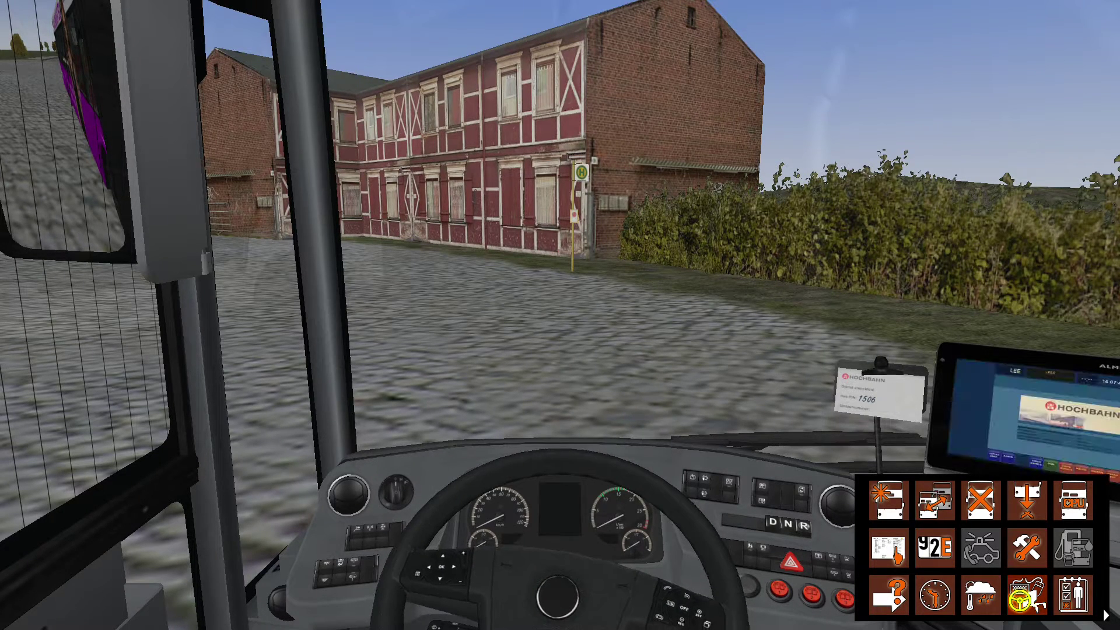